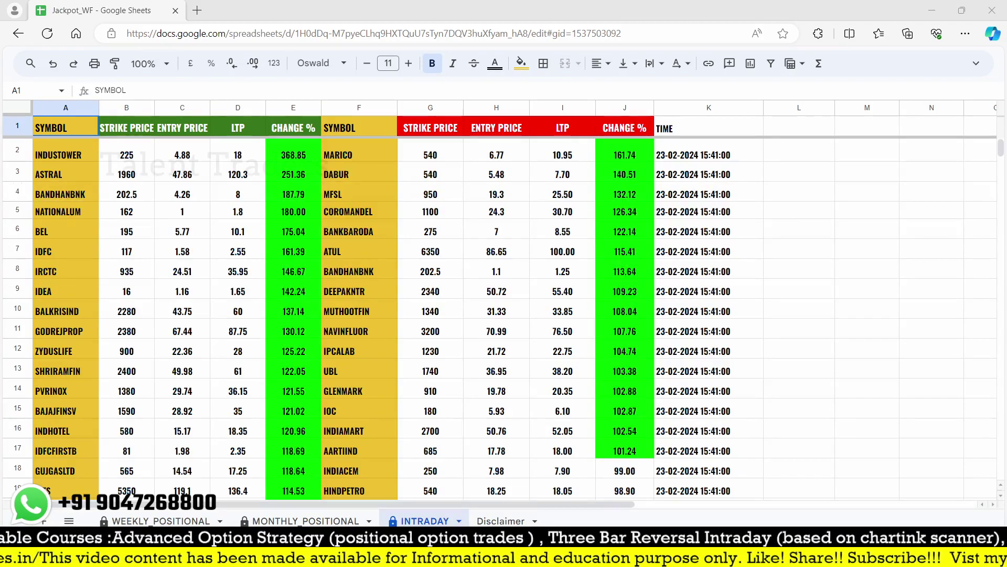
- Switch to the MONTHLY_POSITIONAL sheet and check SBILIFE's change of 152.87
click(133, 521)
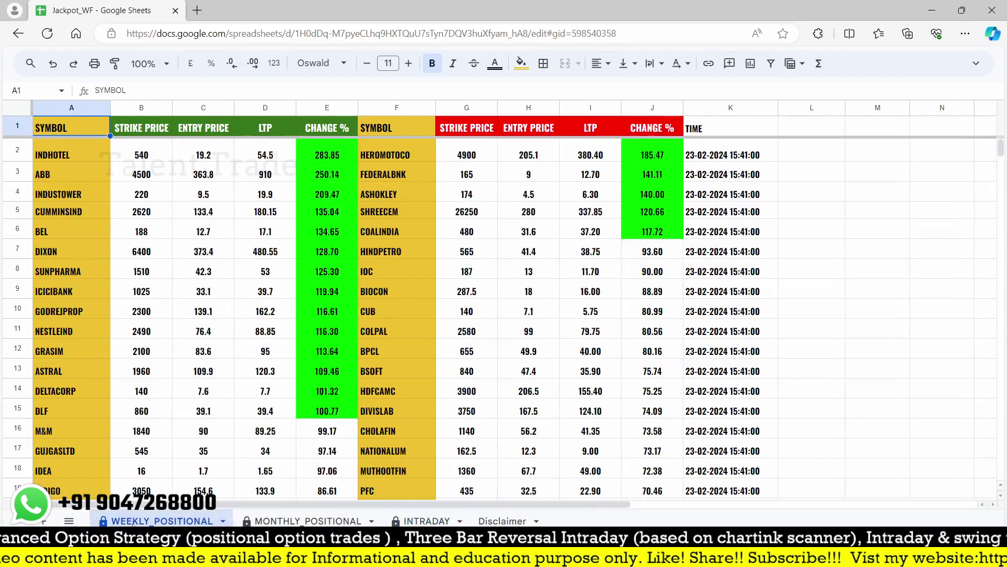
click(256, 519)
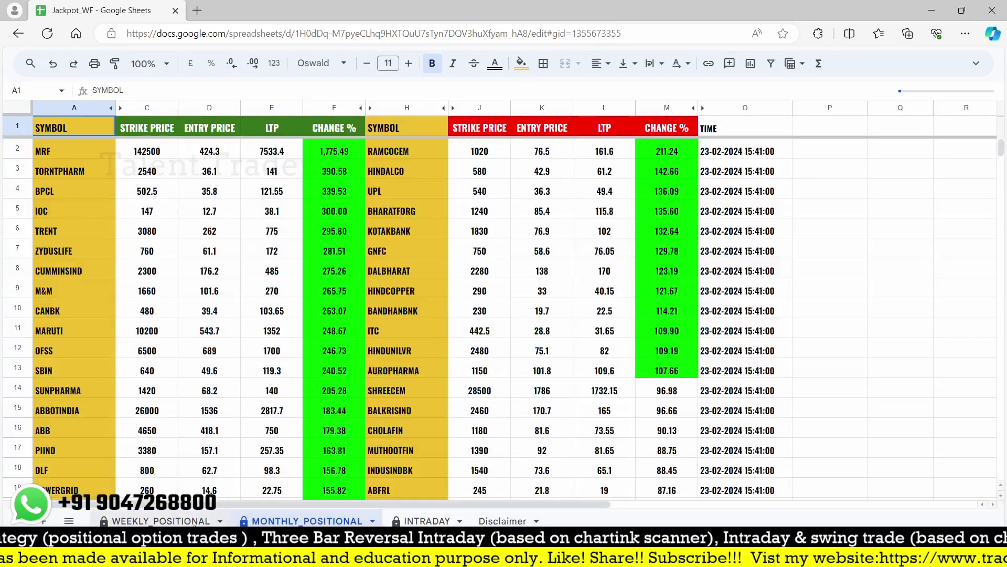
scroll(293, 379, down, 3)
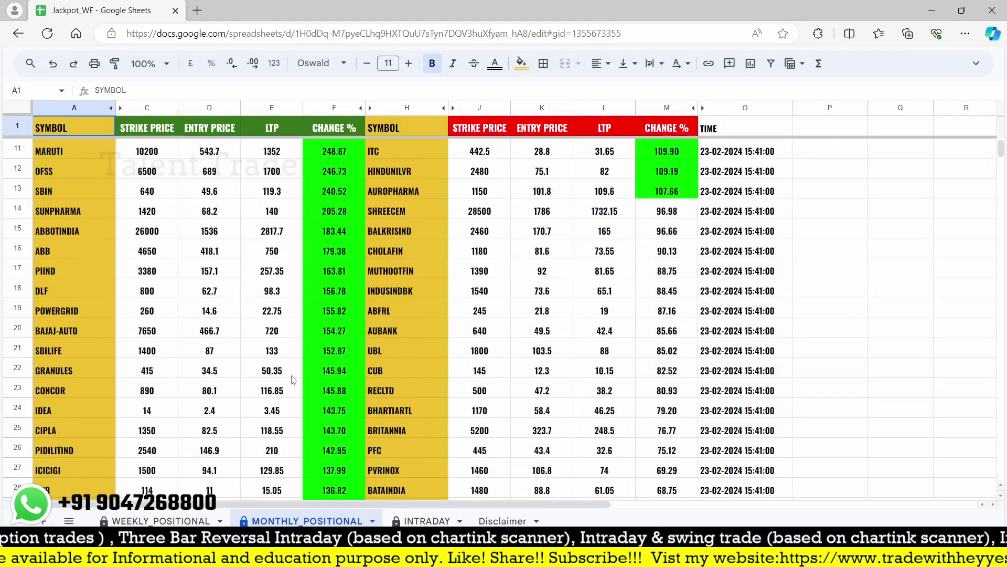
click(342, 357)
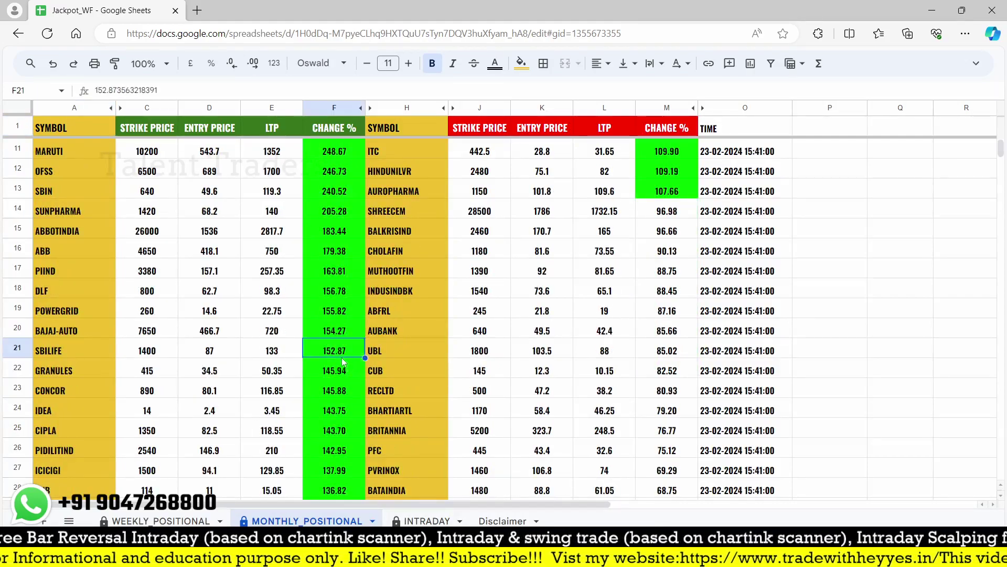
- Review the PIDILITIND (142.95), WIPRO (124.71) and HINDCOPPER (121.67) change values
scroll(295, 430, up, 2)
scroll(294, 430, up, 1)
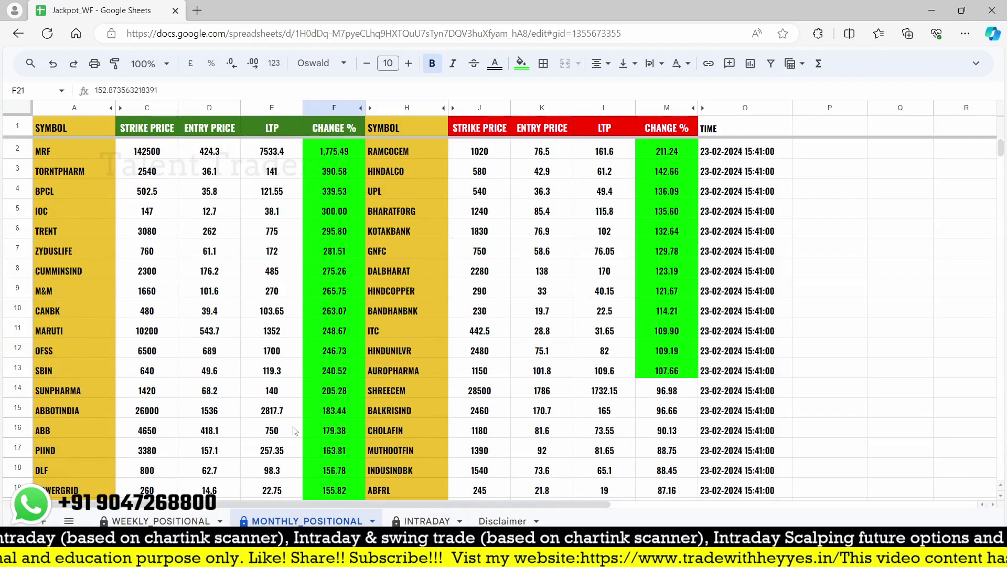
scroll(294, 430, down, 4)
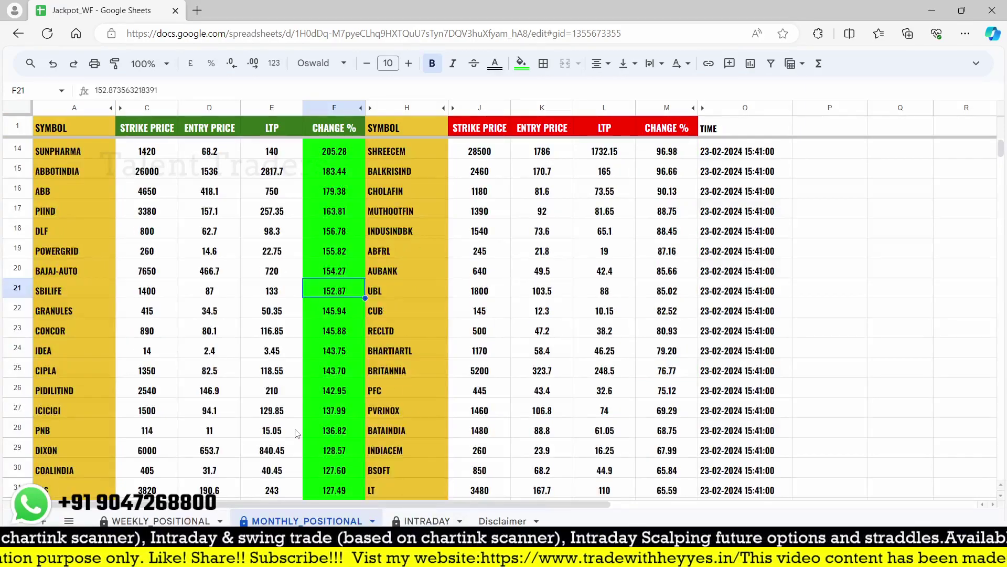
click(348, 398)
scroll(346, 404, down, 2)
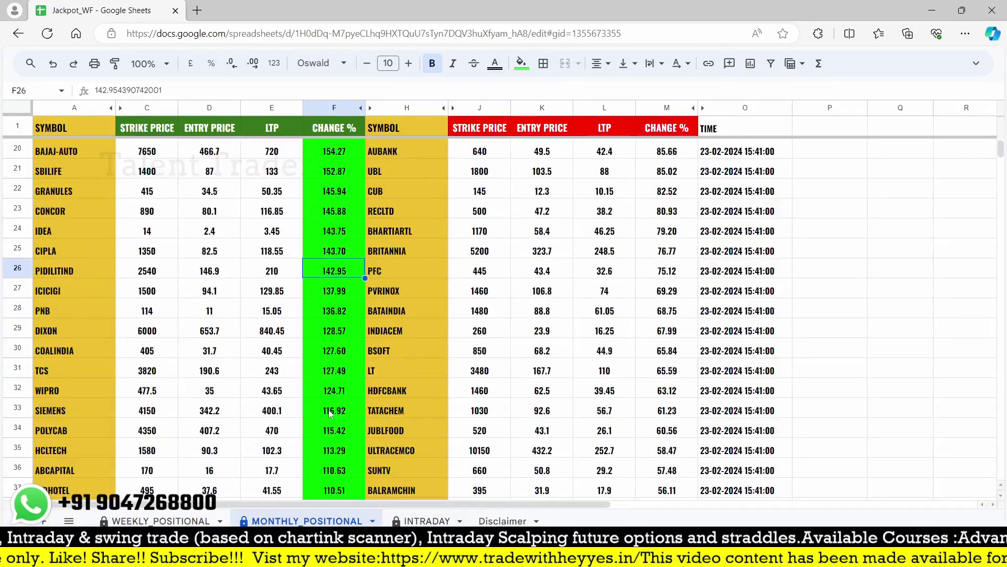
click(336, 396)
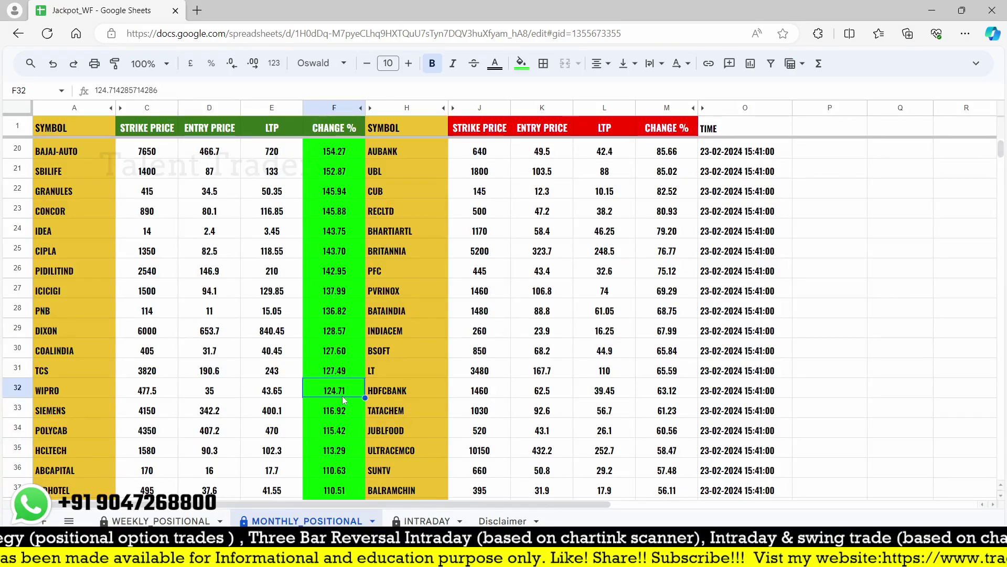
scroll(343, 400, up, 6)
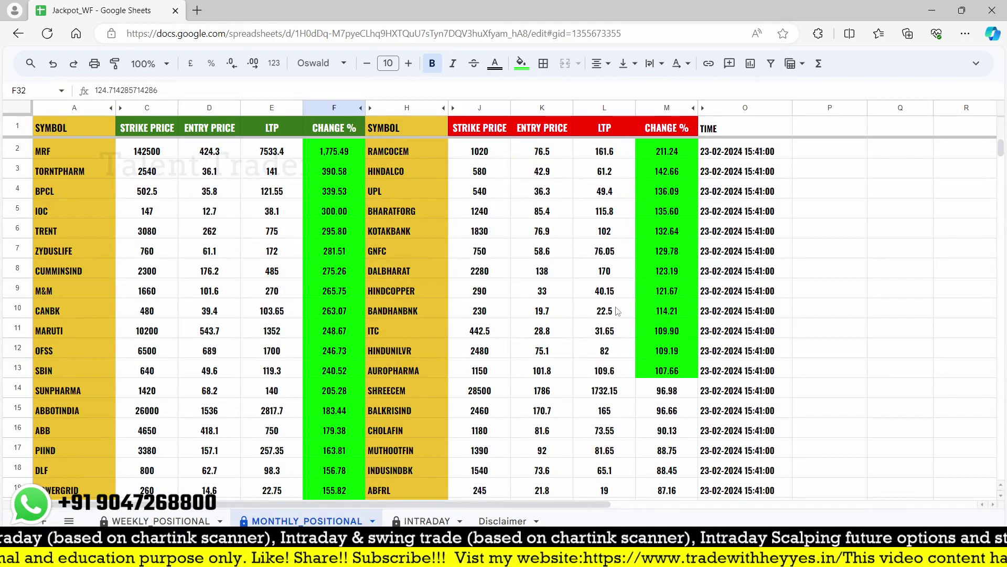
click(666, 290)
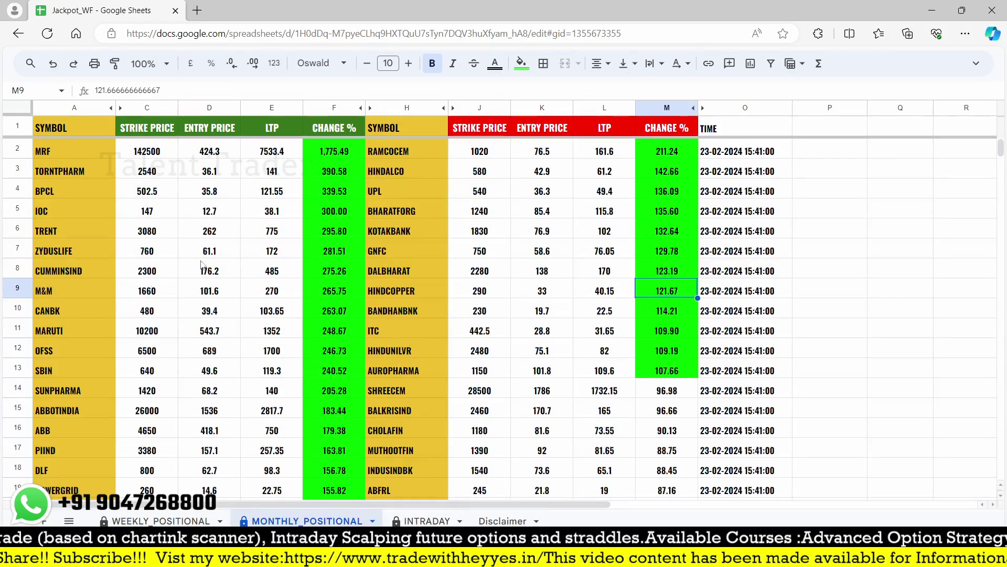
- Scroll down the MONTHLY_POSITIONAL list to around row 58
scroll(202, 265, down, 3)
scroll(205, 265, down, 3)
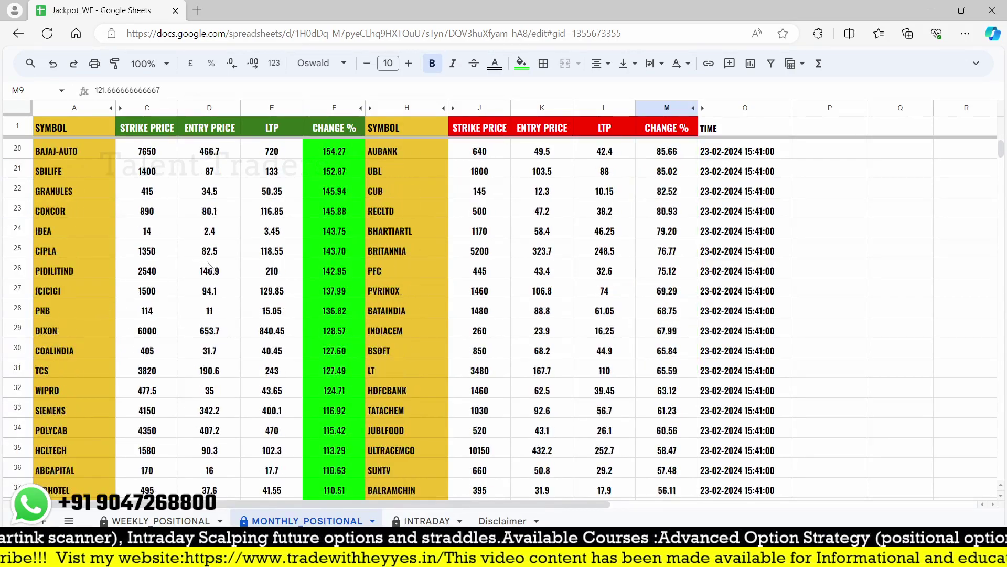
scroll(209, 266, down, 1)
scroll(208, 266, down, 2)
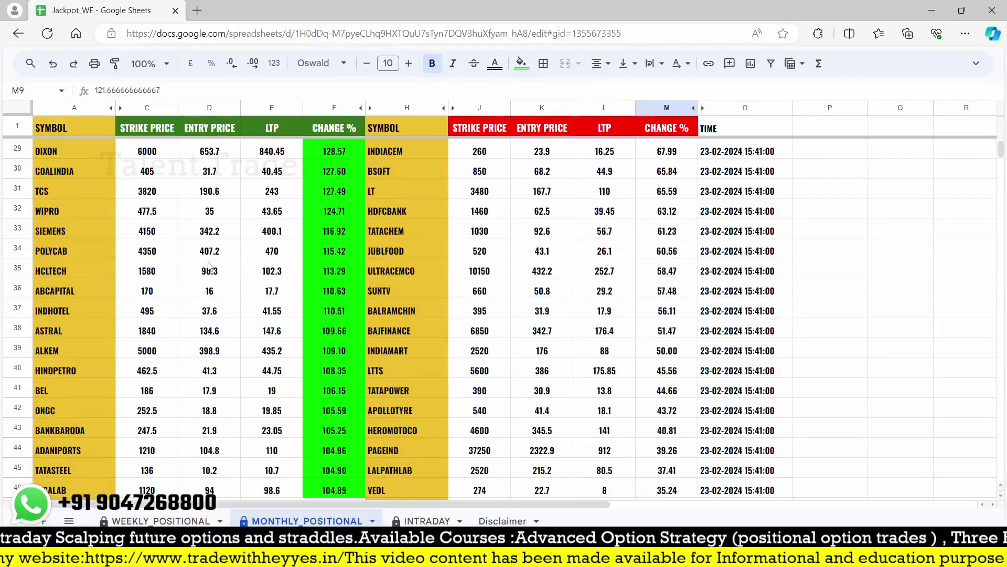
scroll(208, 266, down, 3)
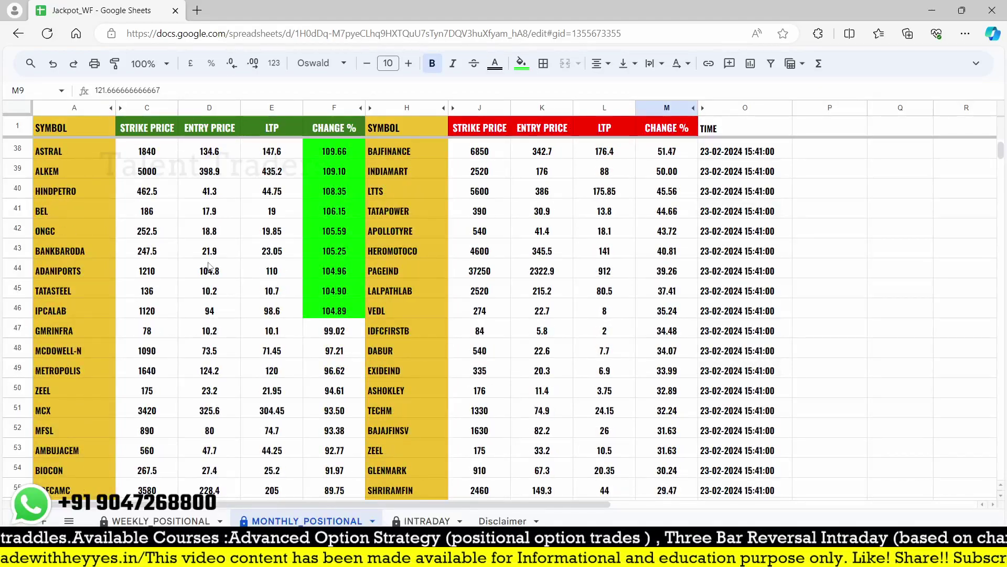
scroll(209, 266, down, 1)
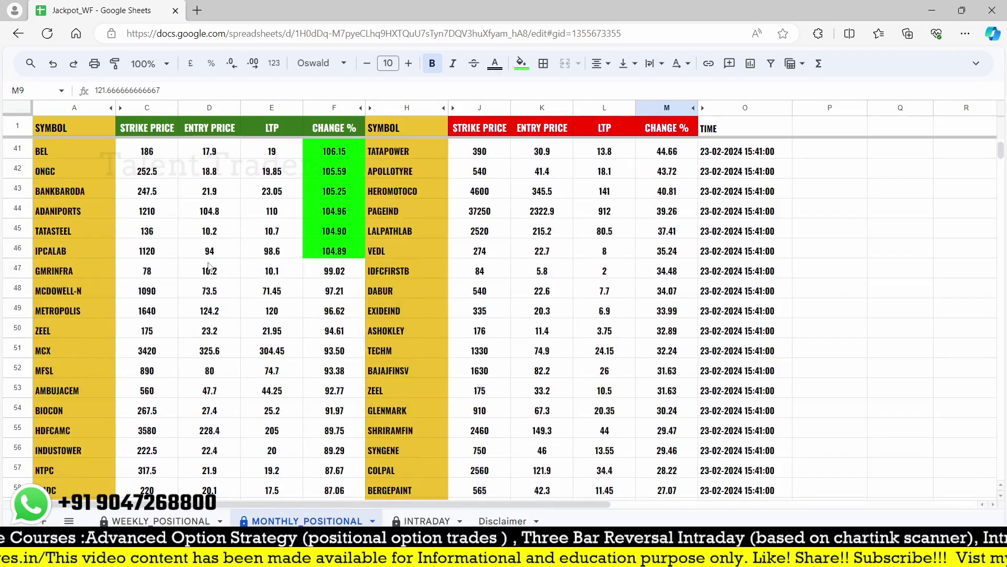
click(206, 274)
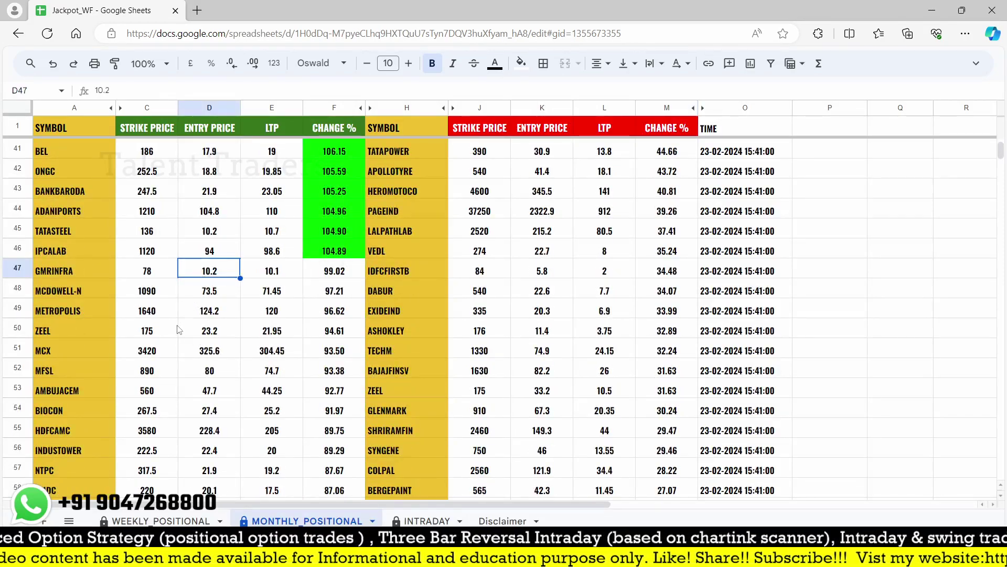
click(326, 272)
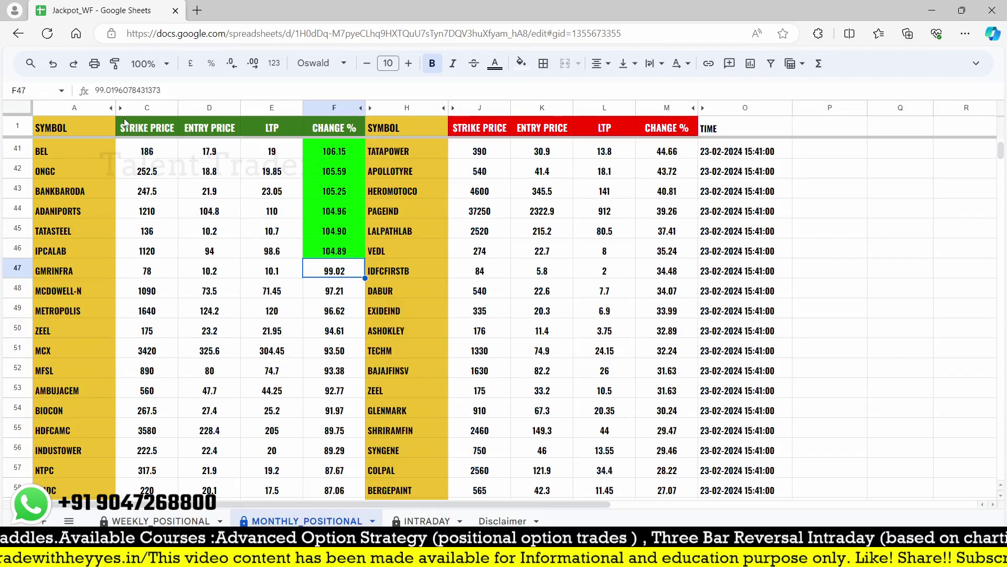
scroll(230, 285, up, 2)
scroll(229, 285, up, 2)
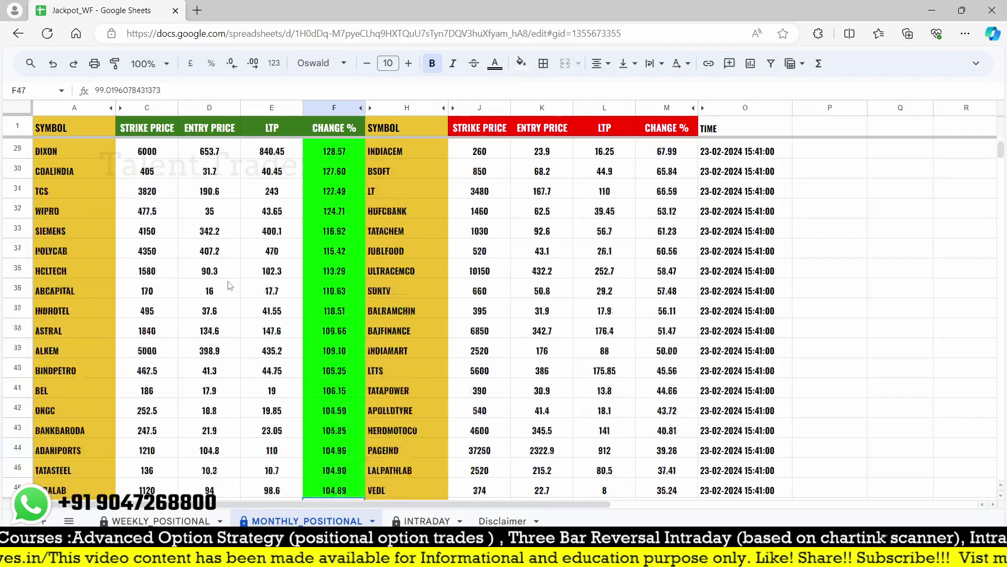
scroll(229, 285, up, 7)
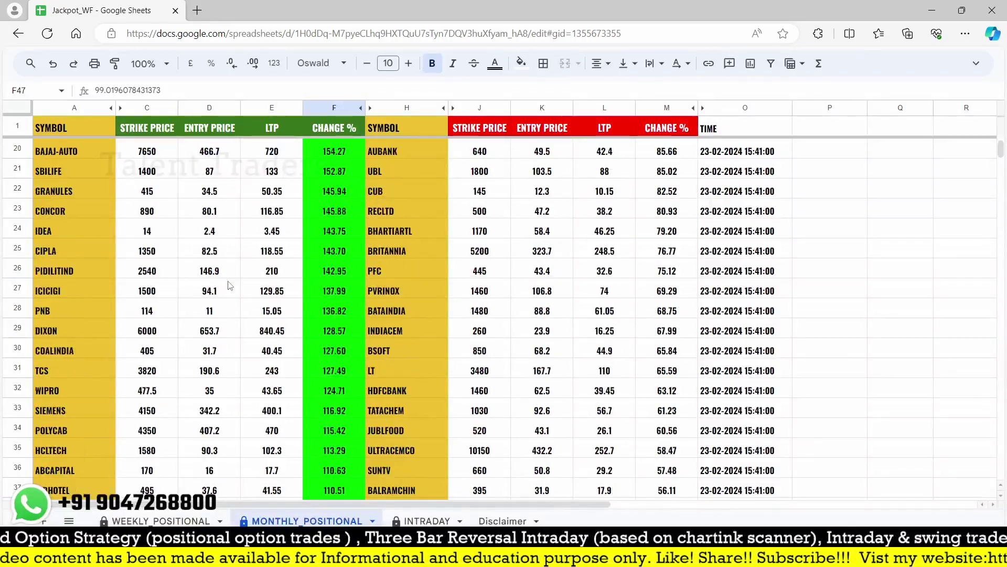
scroll(230, 285, up, 2)
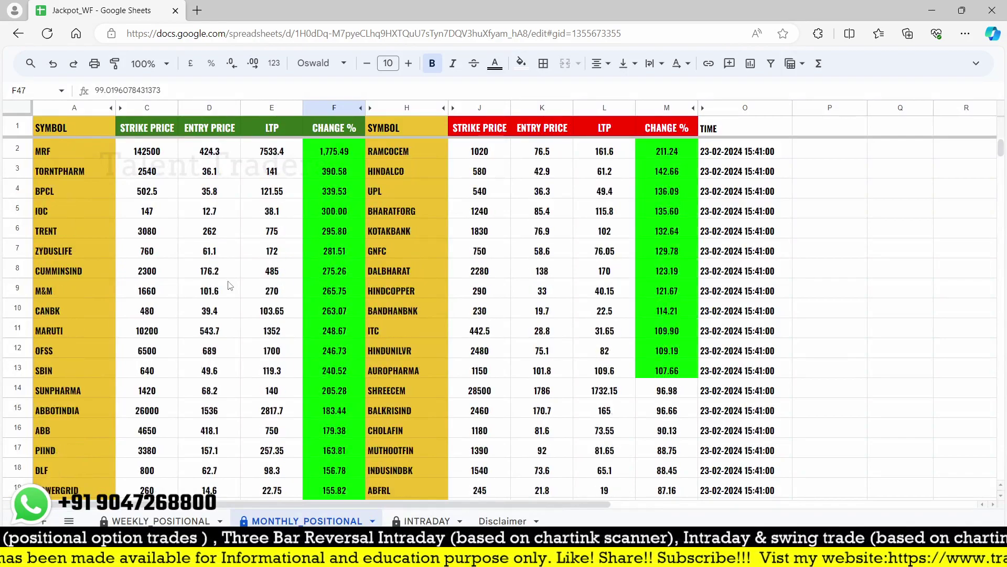
key(ctrl+f)
- Find the Tata stock with 'tat' (entry 73, LTP 56), then return to the INTRADAY sheet
text(tat)
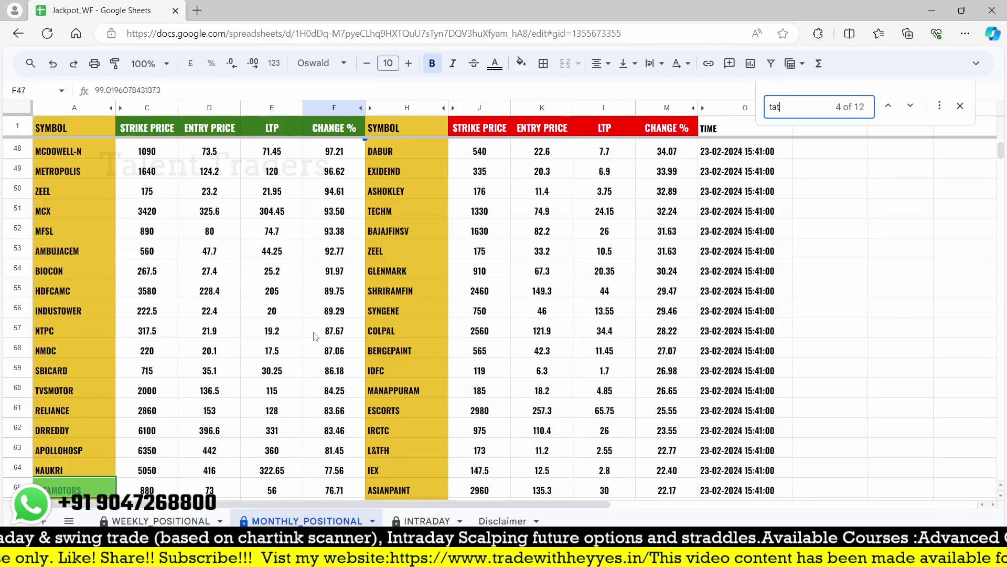
click(221, 490)
click(255, 489)
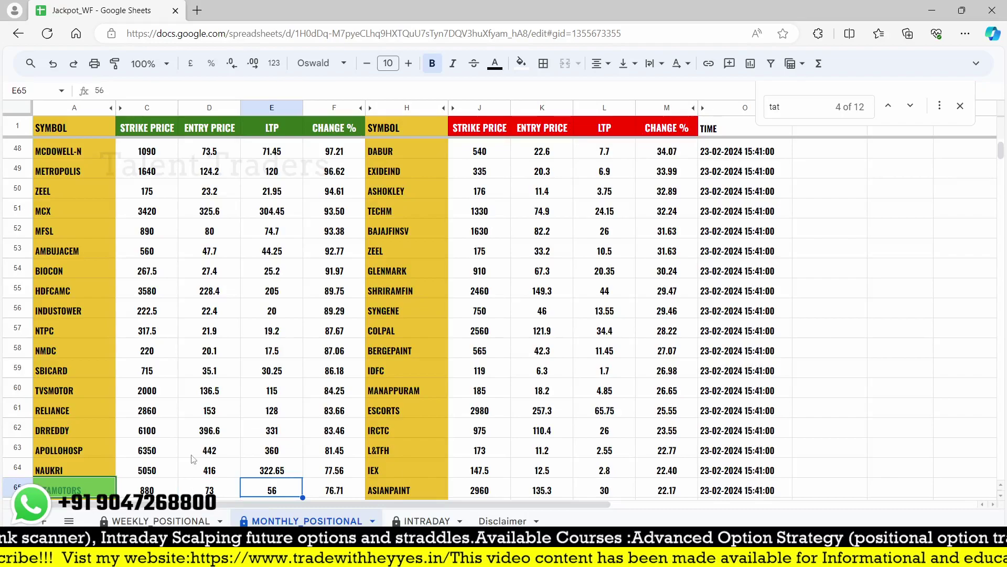
scroll(252, 397, up, 5)
scroll(253, 397, up, 10)
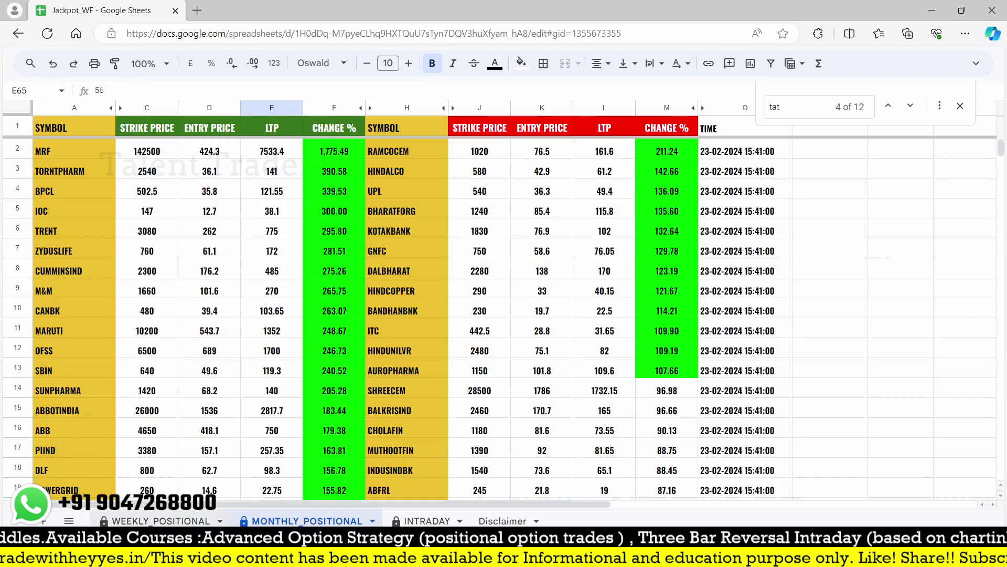
click(423, 521)
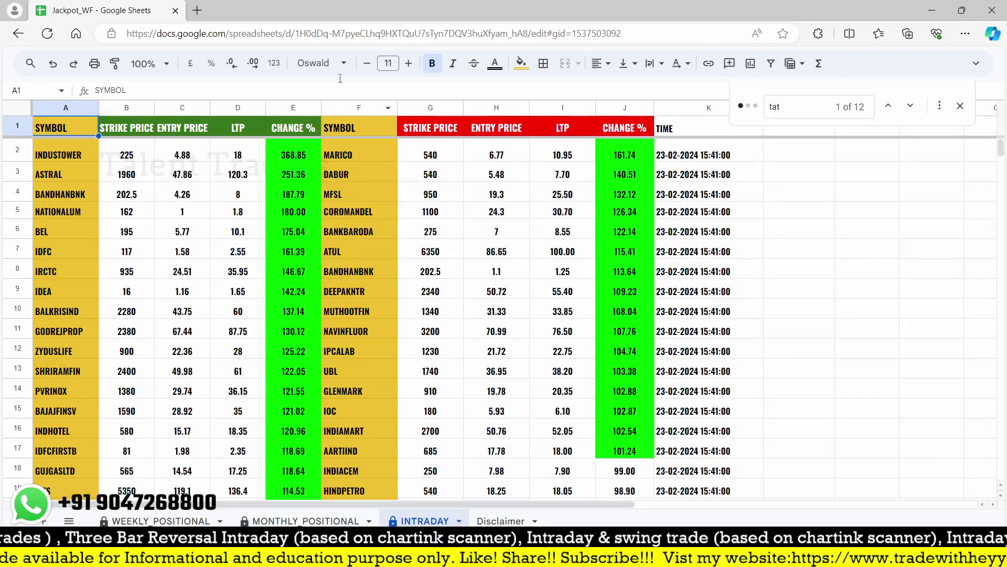
- Search Google for 'tv.upstox' in a new tab and open the TV Upstox site
click(197, 10)
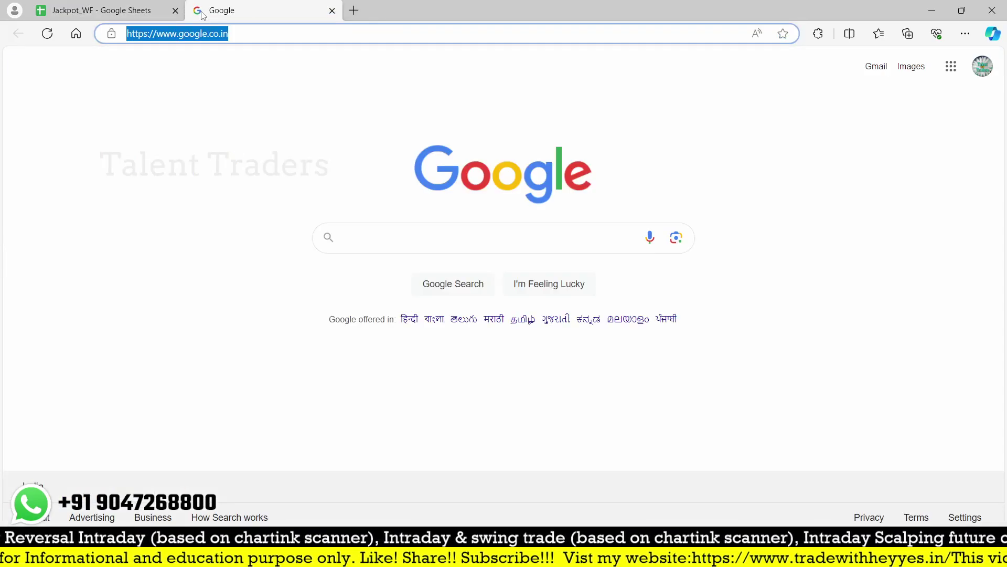
text(tv)
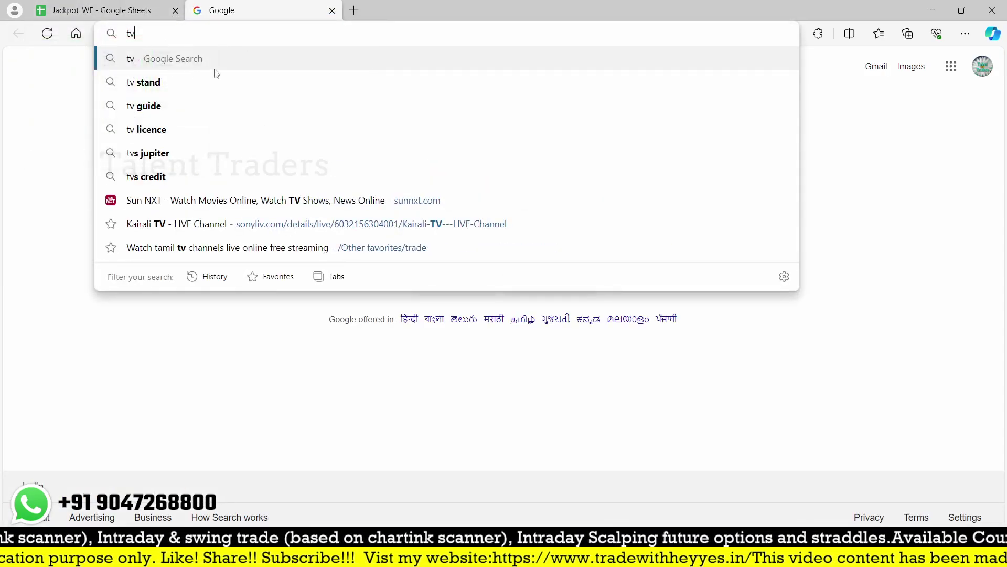
text(.up)
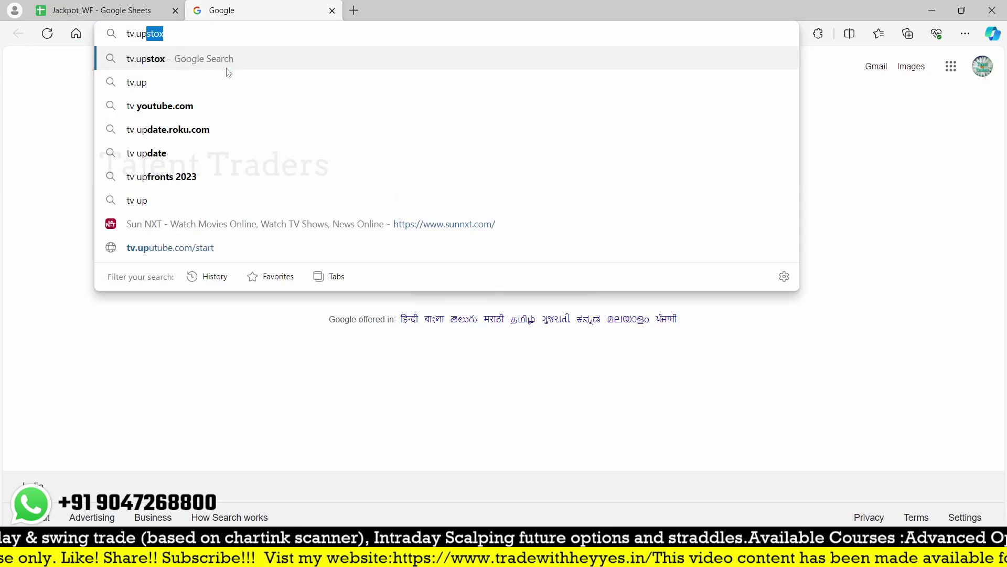
key(Return)
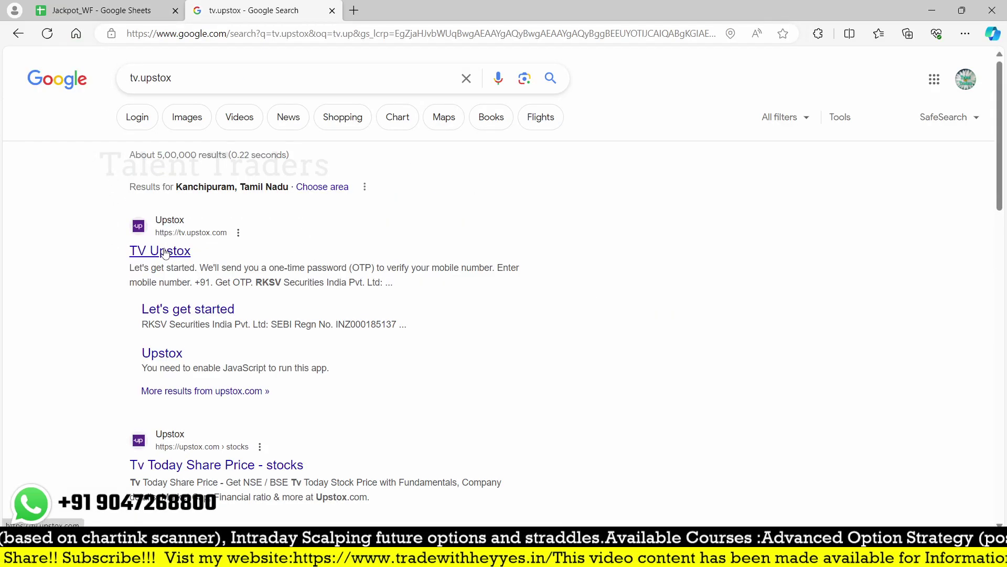
click(164, 251)
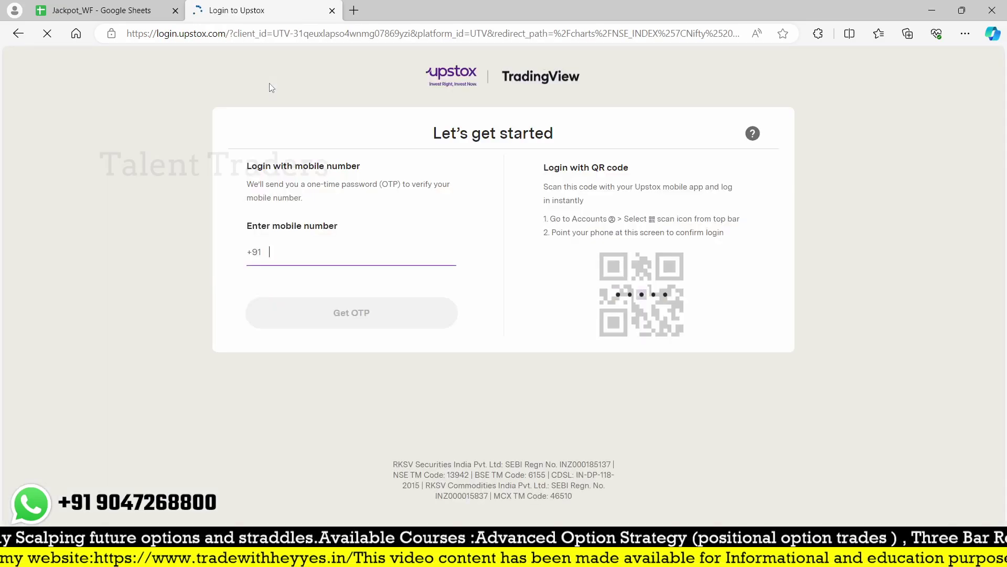
- Log in to Upstox with the registered mobile number and the one-time password
click(292, 237)
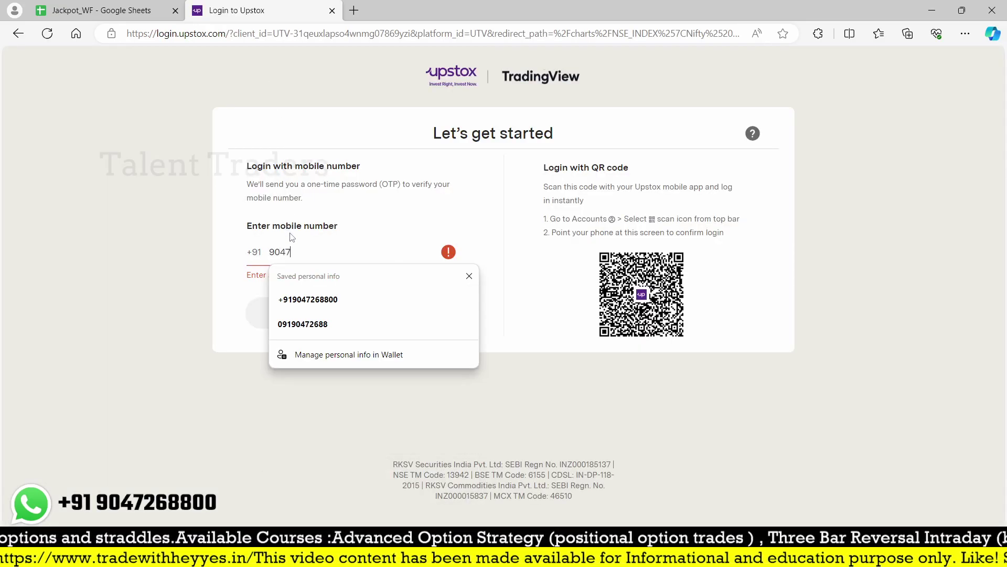
key(Return)
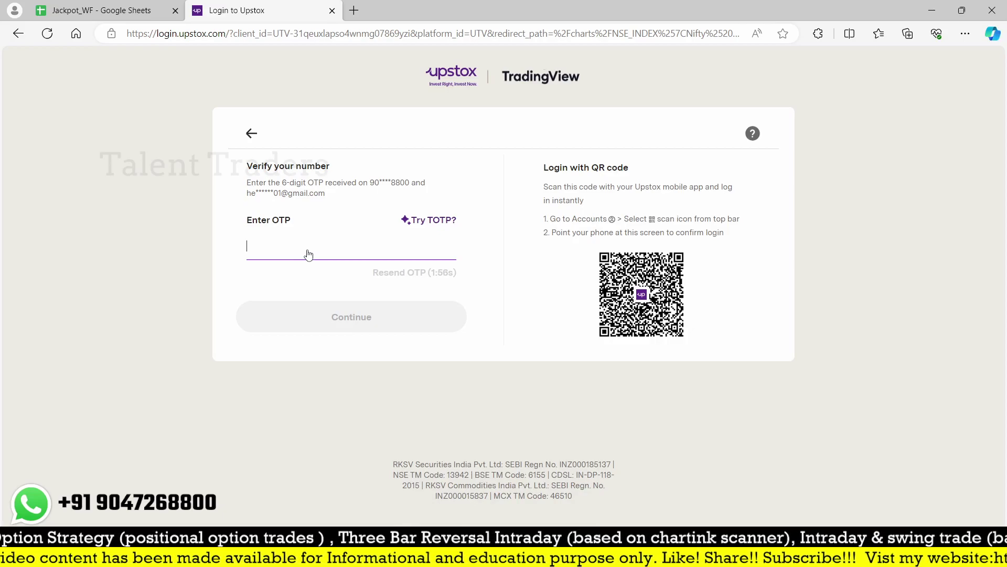
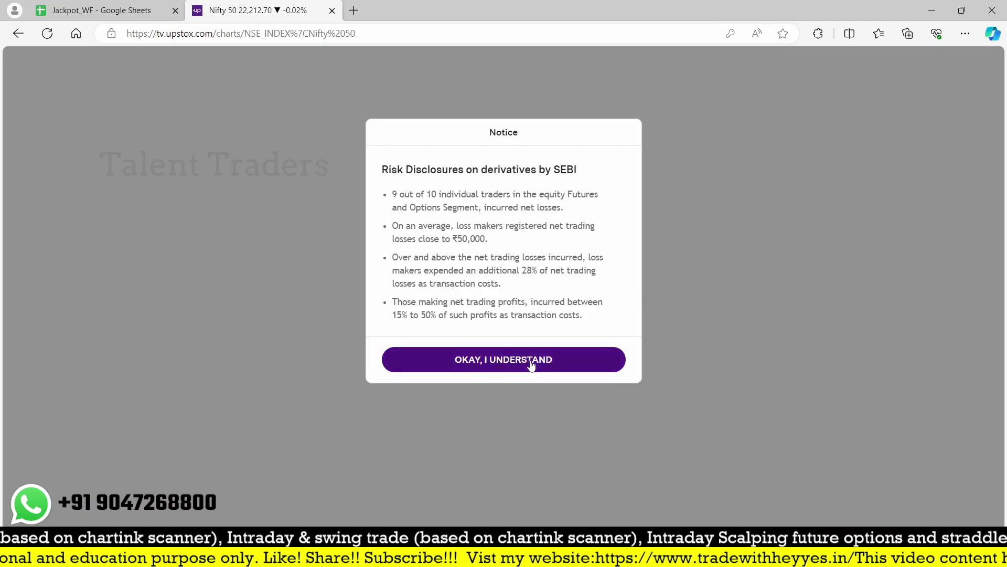
- Accept the SEBI risk notice, collapse the dashboard and widen the chart area
click(532, 362)
click(739, 311)
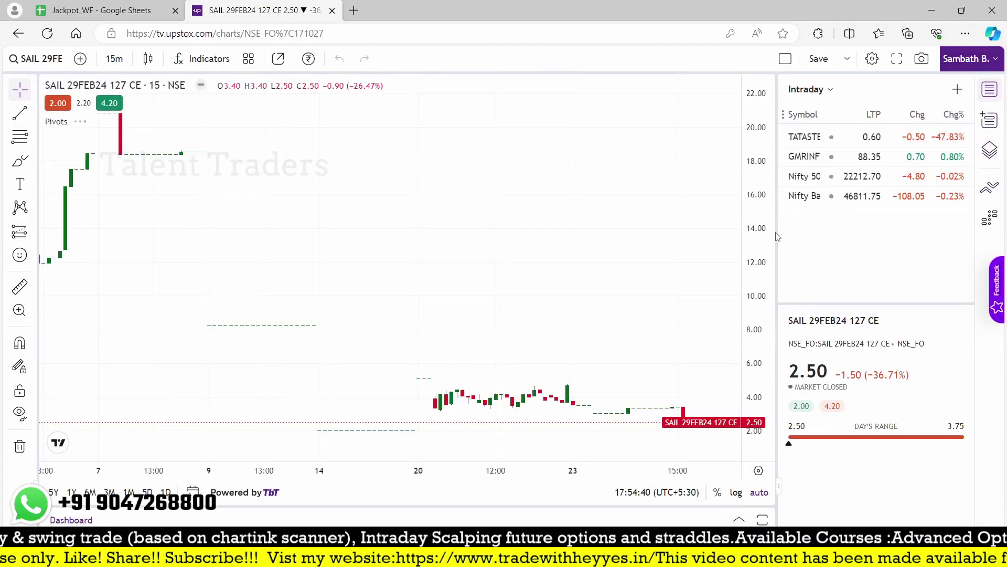
drag(779, 229, 843, 229)
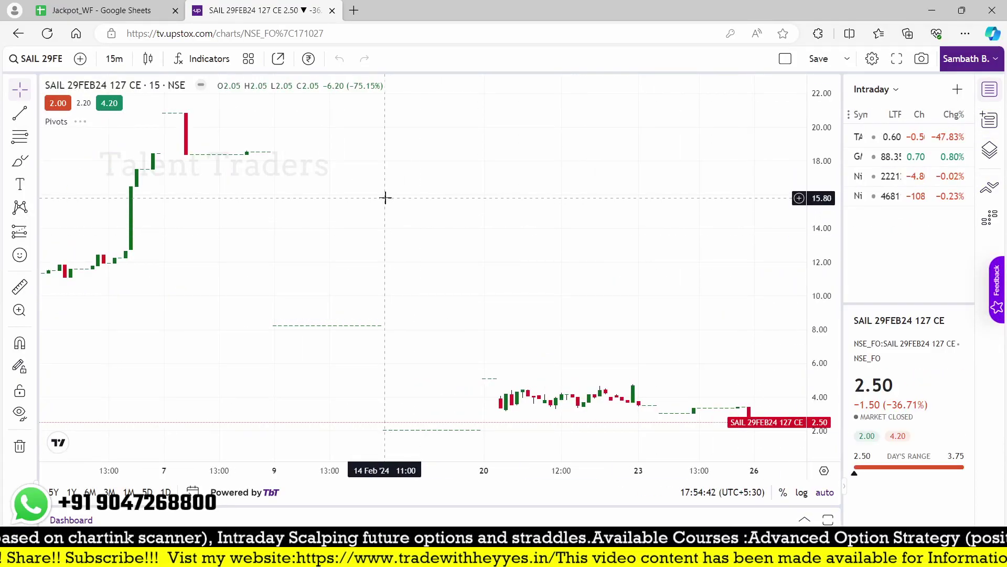
click(90, 8)
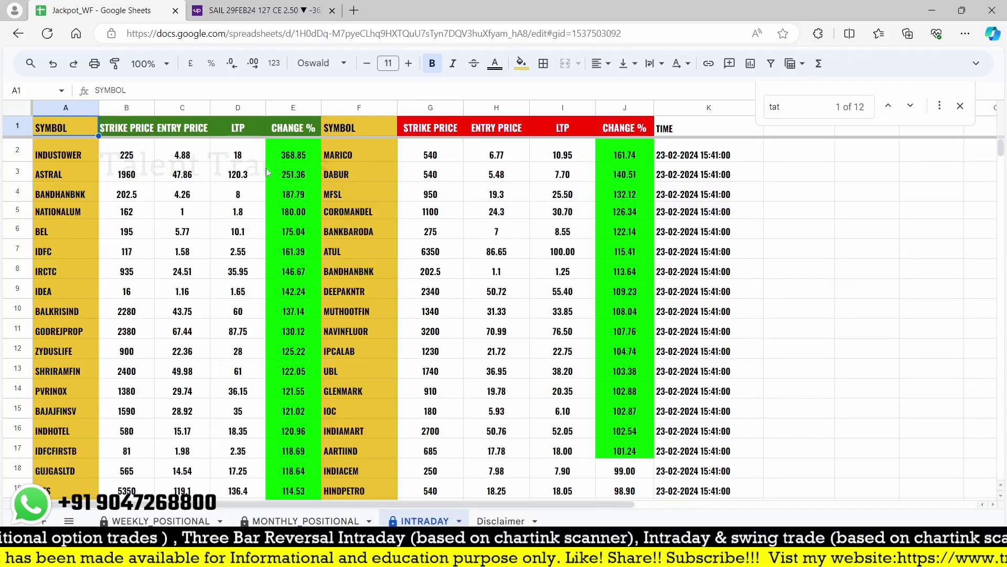
- Check SHRIRAMFIN's 2400 strike in cell B13, then return to the chart
click(143, 374)
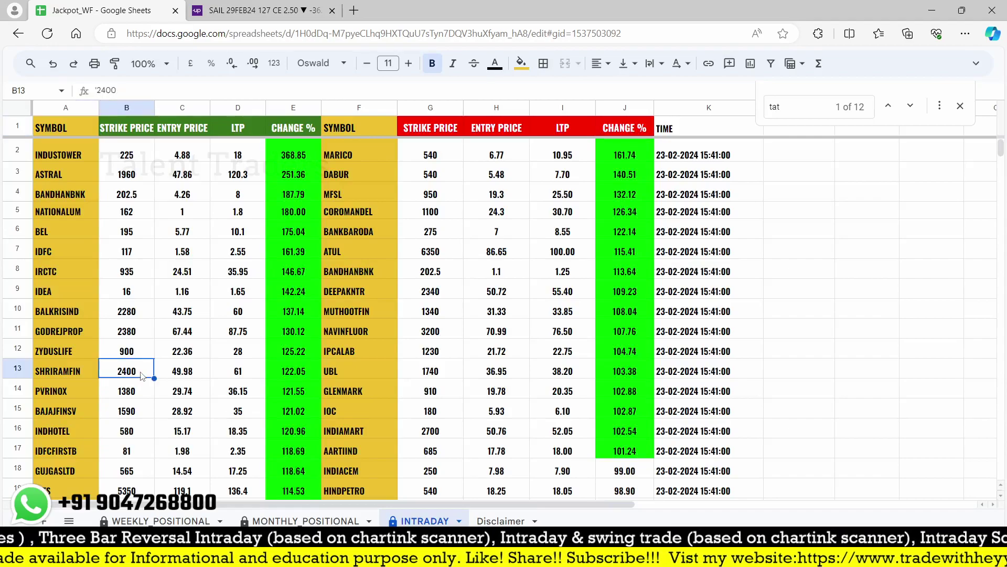
click(252, 10)
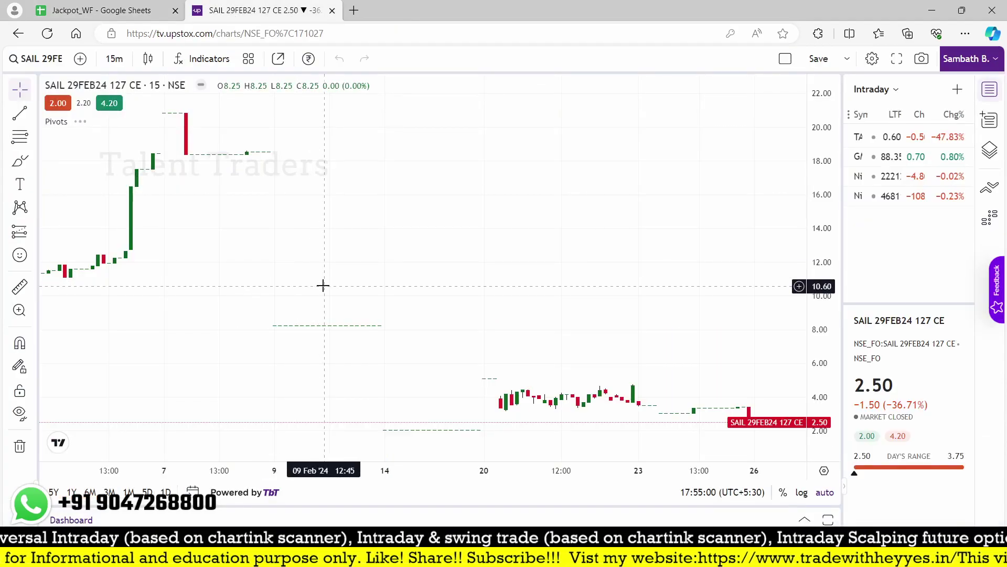
- Load the SHRIRAMFIN 29FEB24 2400 CE chart via 'shri 2400' and zoom to its R4–S4 pivots
text(shr)
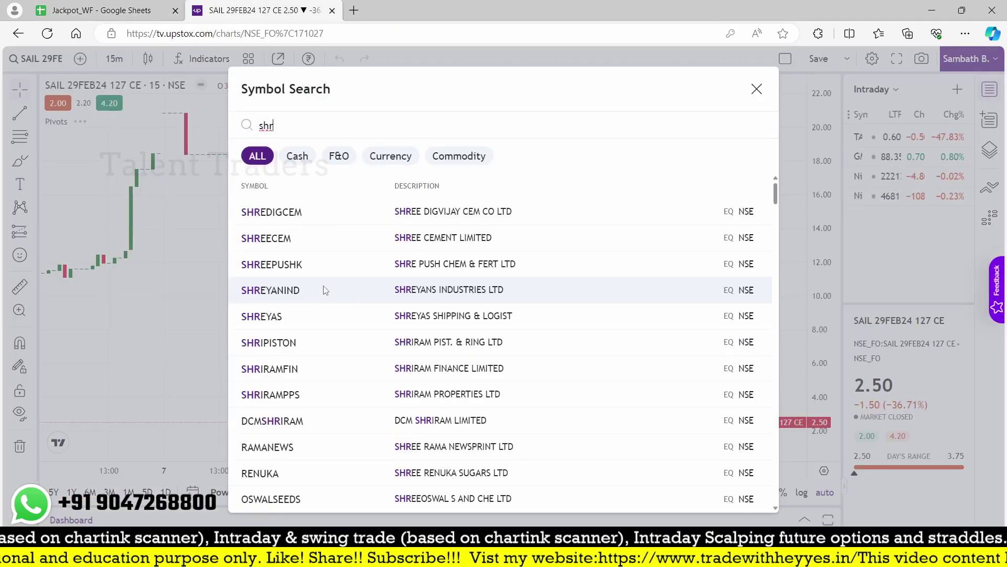
text(i 2400)
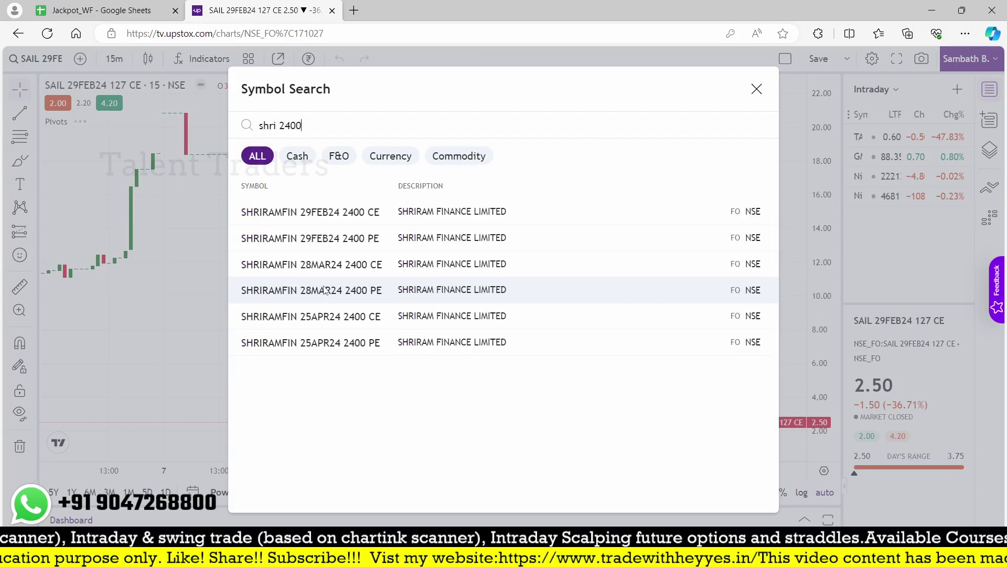
click(385, 213)
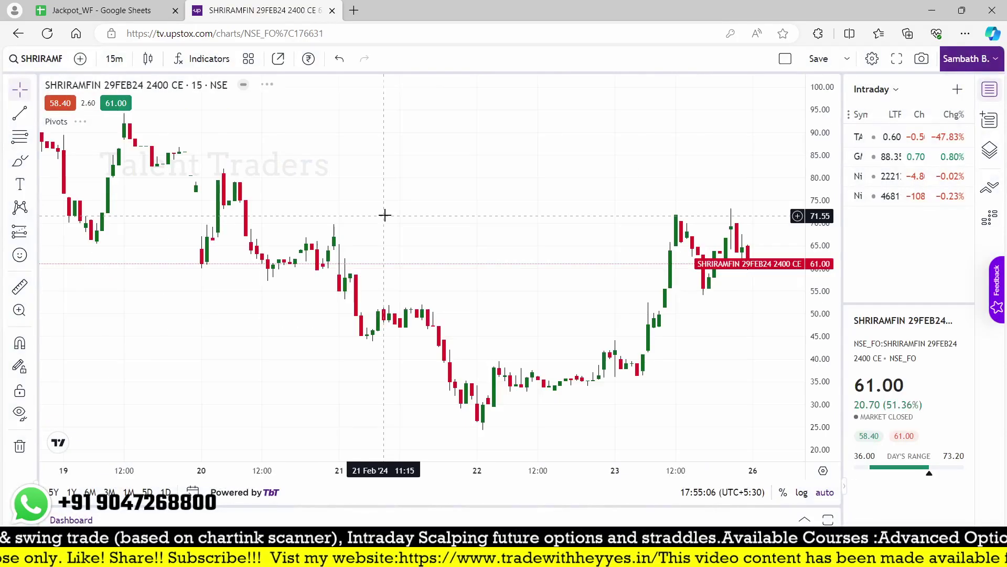
scroll(427, 252, up, 5)
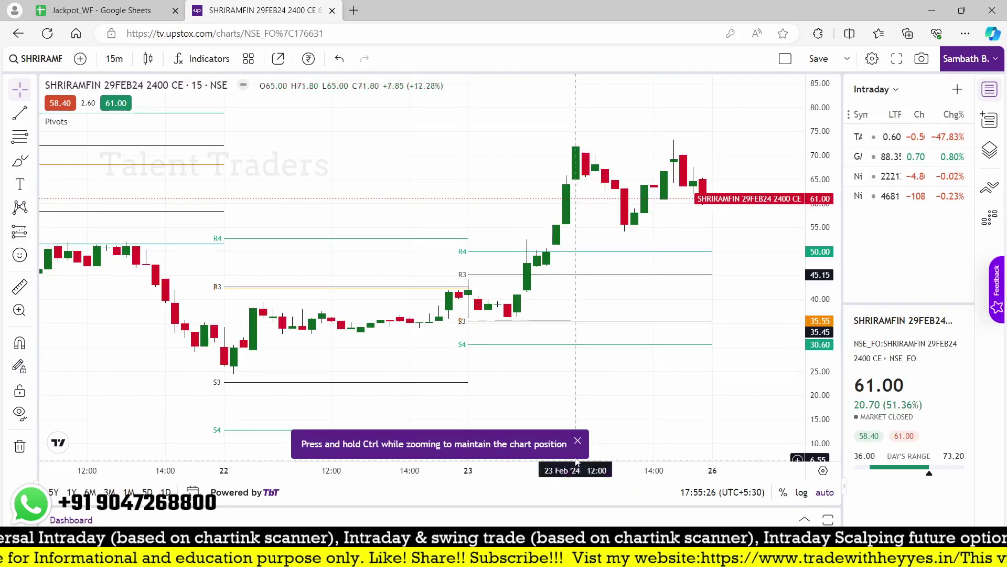
click(578, 441)
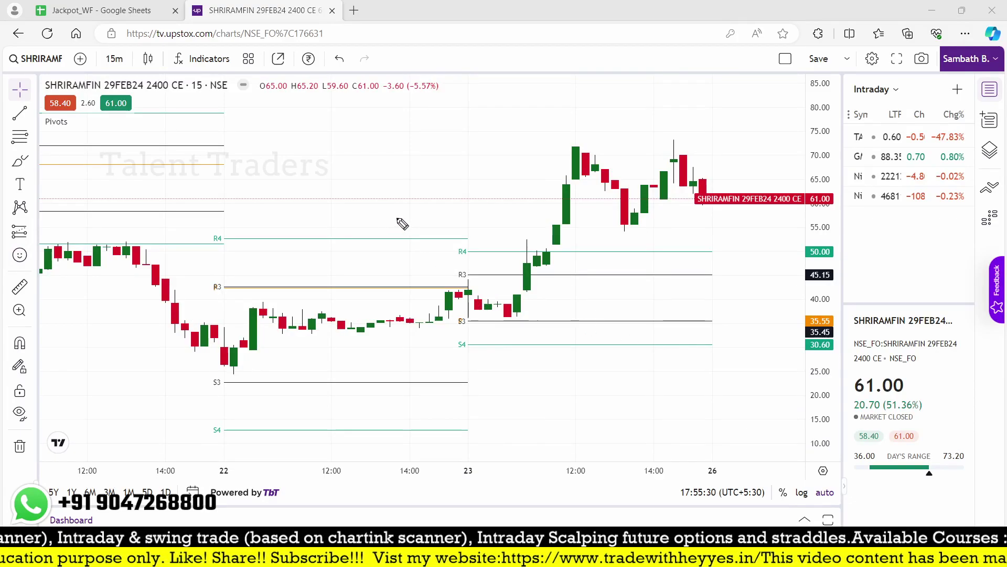
mouse_move(395, 201)
mouse_down()
mouse_move(399, 215)
mouse_move(402, 199)
mouse_up()
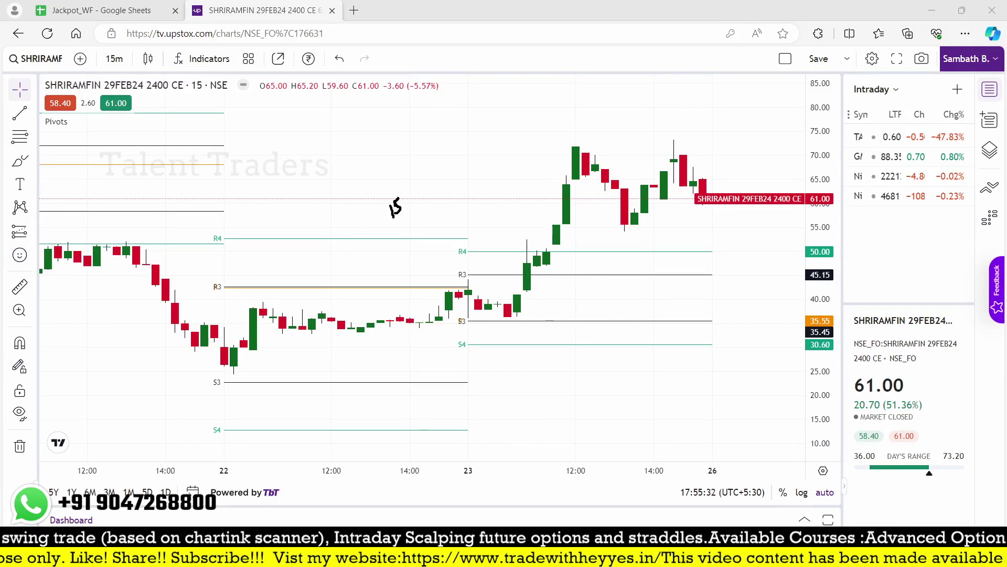
mouse_move(411, 204)
mouse_down()
mouse_move(423, 180)
mouse_move(440, 178)
mouse_up()
drag(405, 223, 452, 175)
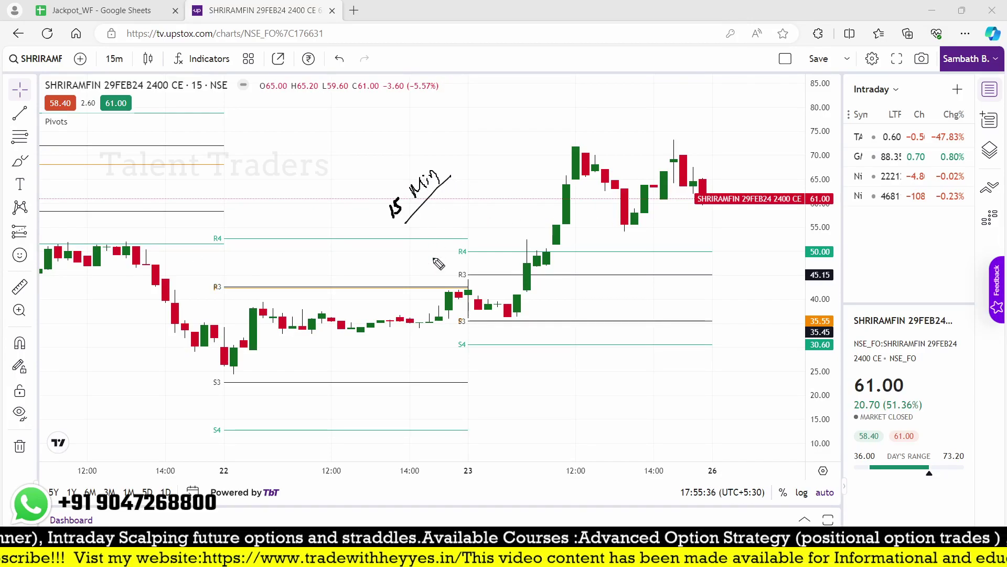
mouse_move(456, 251)
mouse_down()
mouse_move(477, 250)
mouse_move(454, 219)
mouse_up()
mouse_move(447, 215)
mouse_down()
mouse_move(443, 241)
mouse_move(446, 231)
mouse_up()
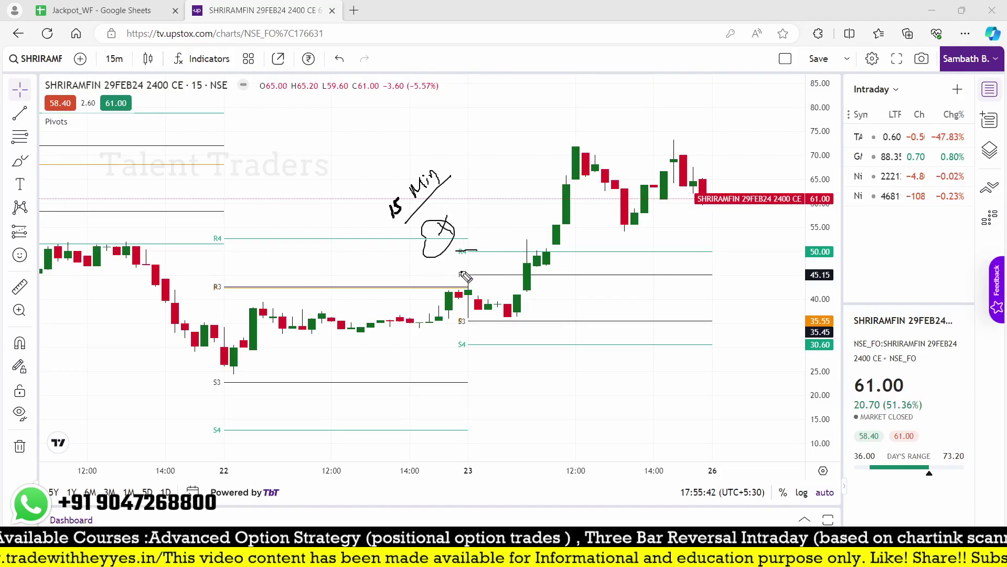
mouse_move(462, 251)
mouse_down()
mouse_move(475, 274)
mouse_move(467, 314)
mouse_move(456, 256)
mouse_up()
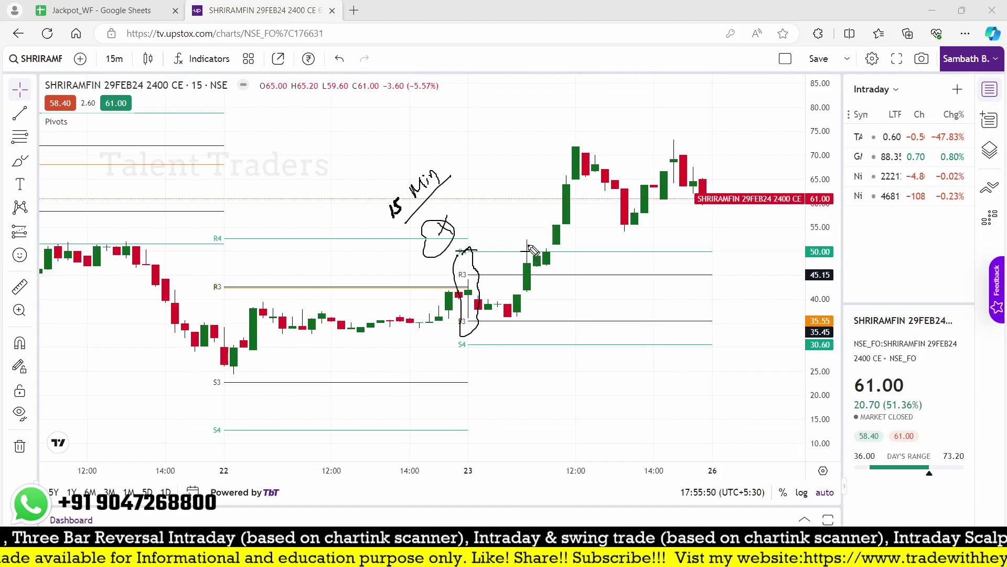
click(501, 229)
mouse_move(500, 227)
mouse_down()
mouse_move(516, 236)
mouse_move(496, 237)
mouse_move(528, 256)
mouse_up()
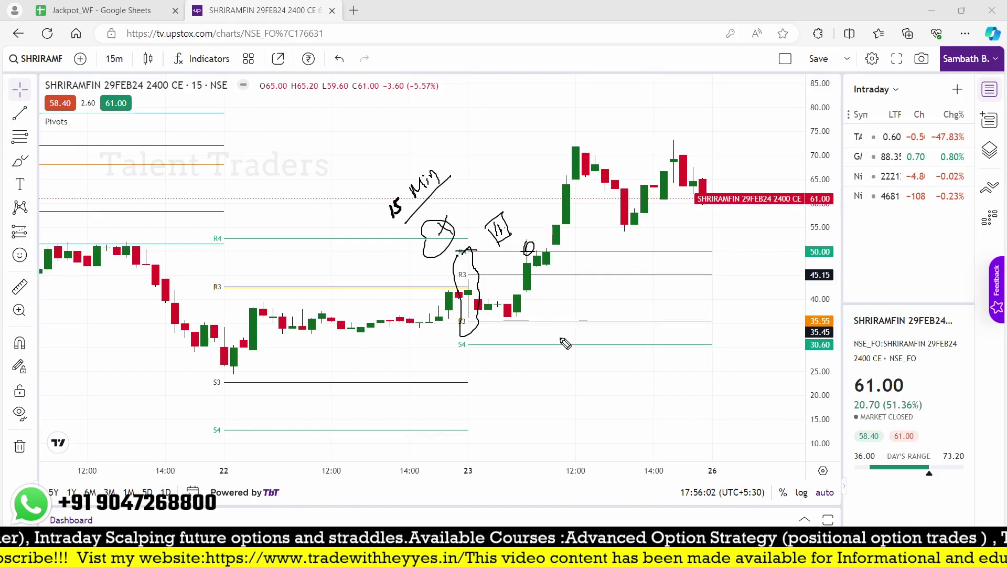
mouse_move(544, 304)
mouse_down()
mouse_move(593, 294)
mouse_move(583, 315)
mouse_move(587, 289)
mouse_up()
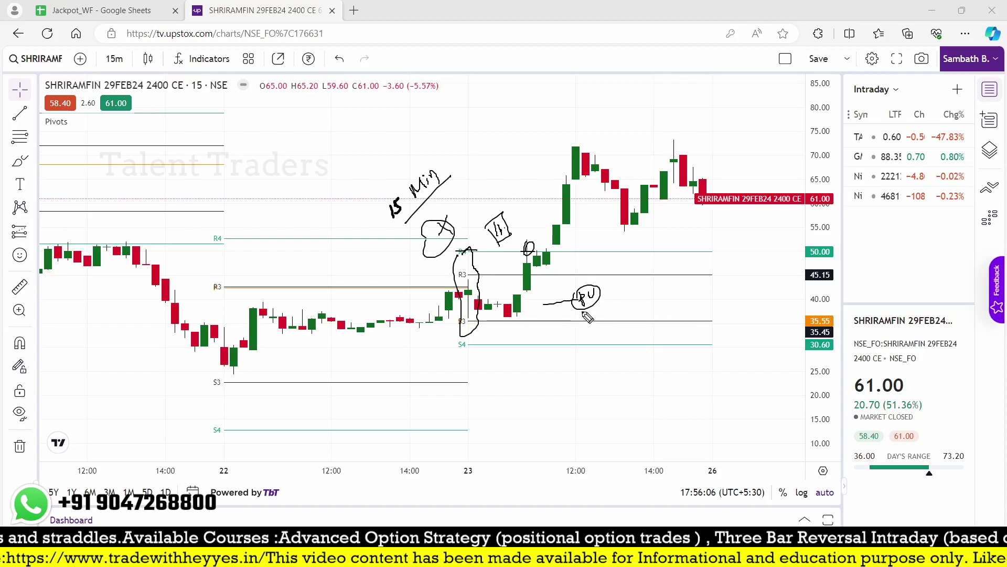
mouse_move(544, 283)
mouse_down()
mouse_move(556, 297)
mouse_move(562, 280)
mouse_move(554, 294)
mouse_up()
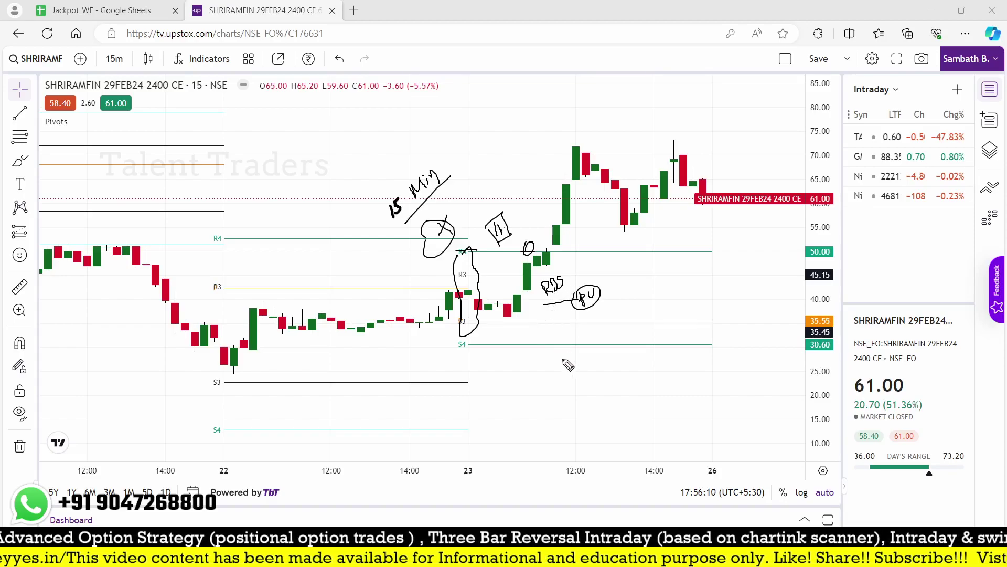
mouse_move(551, 357)
mouse_down()
mouse_move(575, 354)
mouse_move(546, 370)
mouse_move(544, 387)
mouse_move(581, 358)
mouse_up()
drag(520, 250, 548, 248)
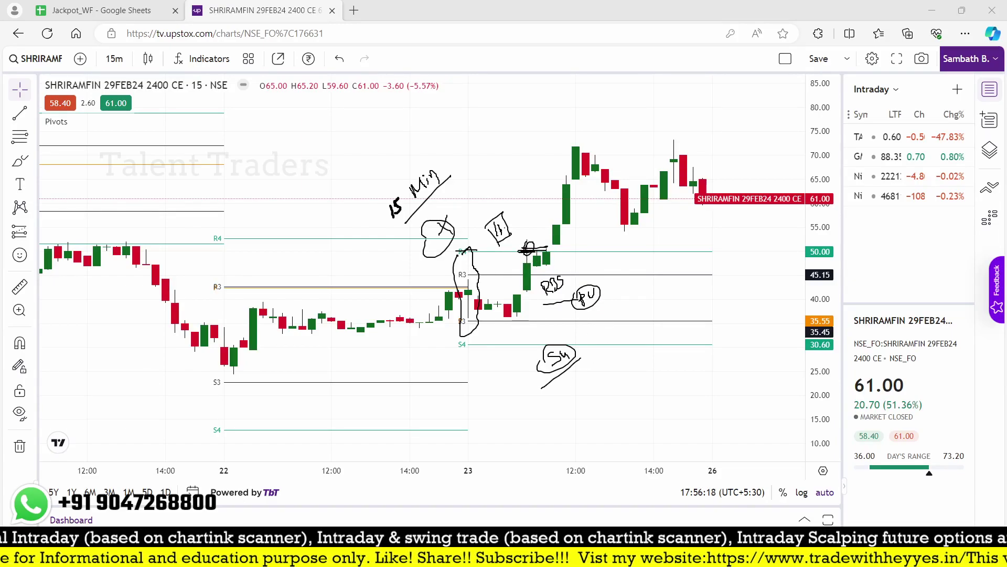
key(Escape)
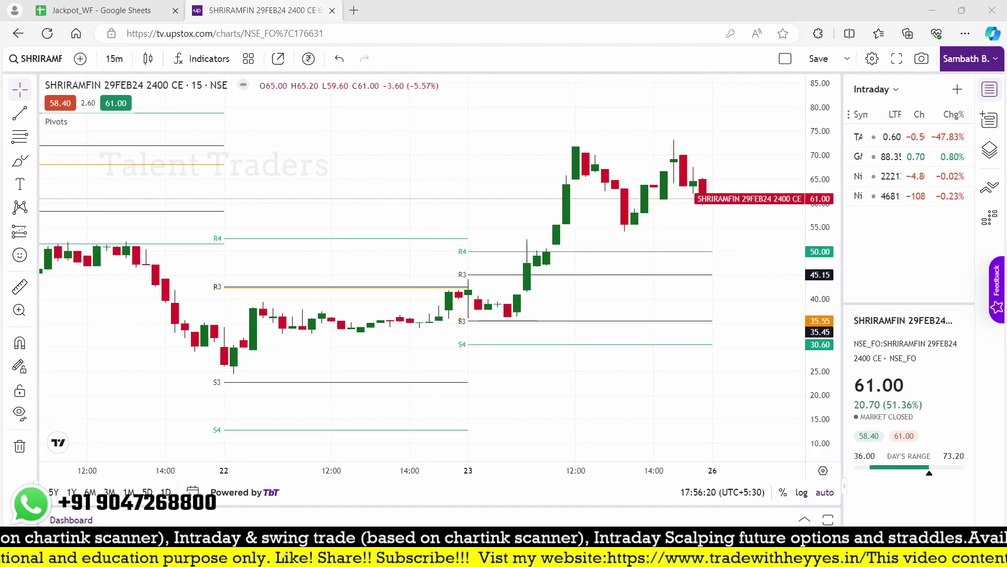
- Check IRCTC's 935 strike in the sheet and load the IRCTC 29FEB24 935 CE chart
click(93, 6)
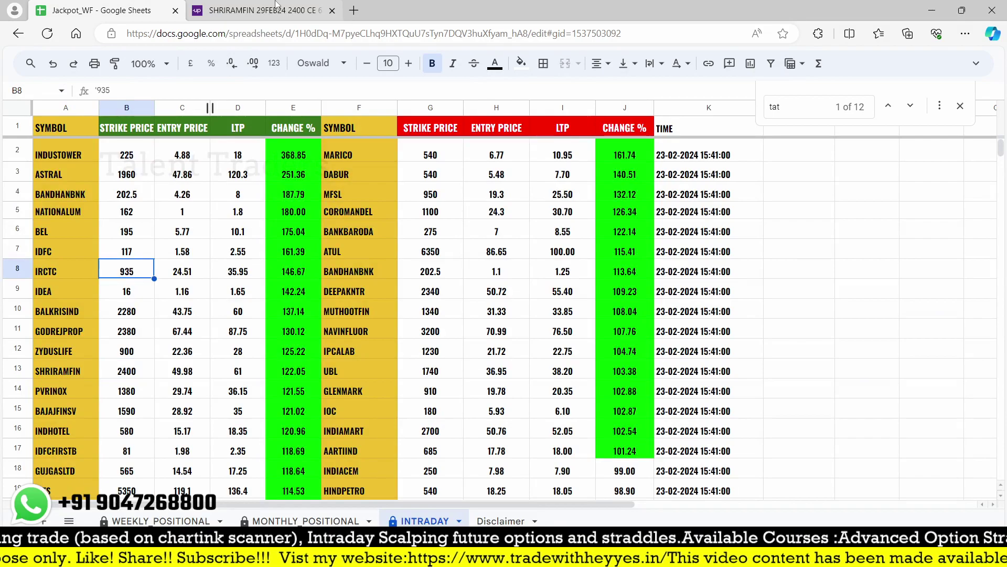
click(262, 11)
text(itr)
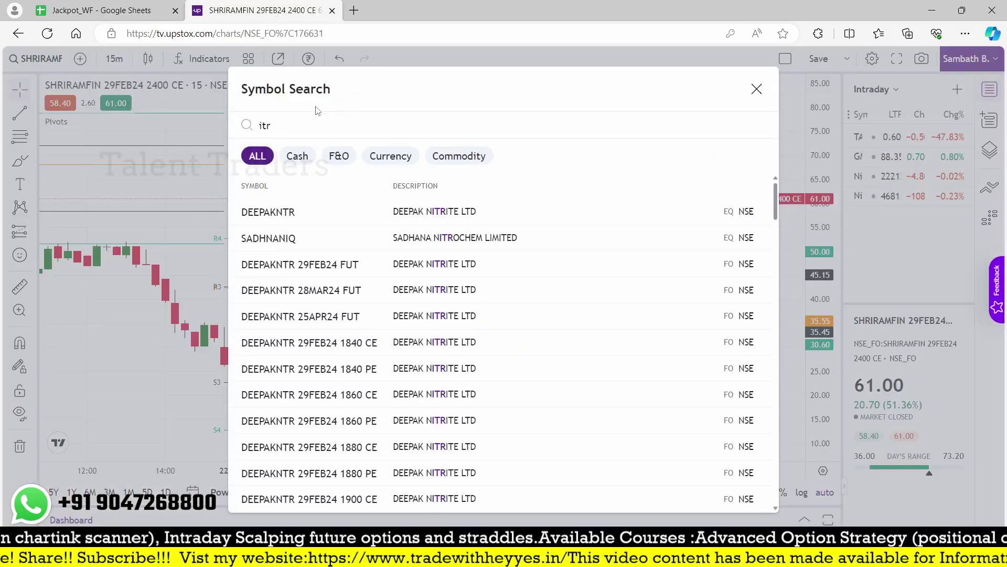
key(BackSpace)
text(rc)
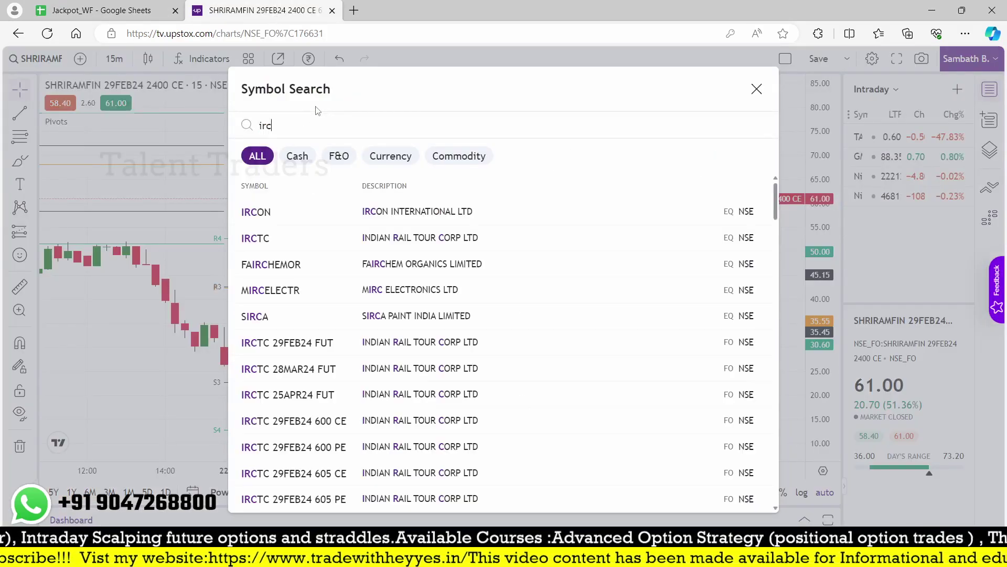
text(tc 935)
key(Down)
key(Return)
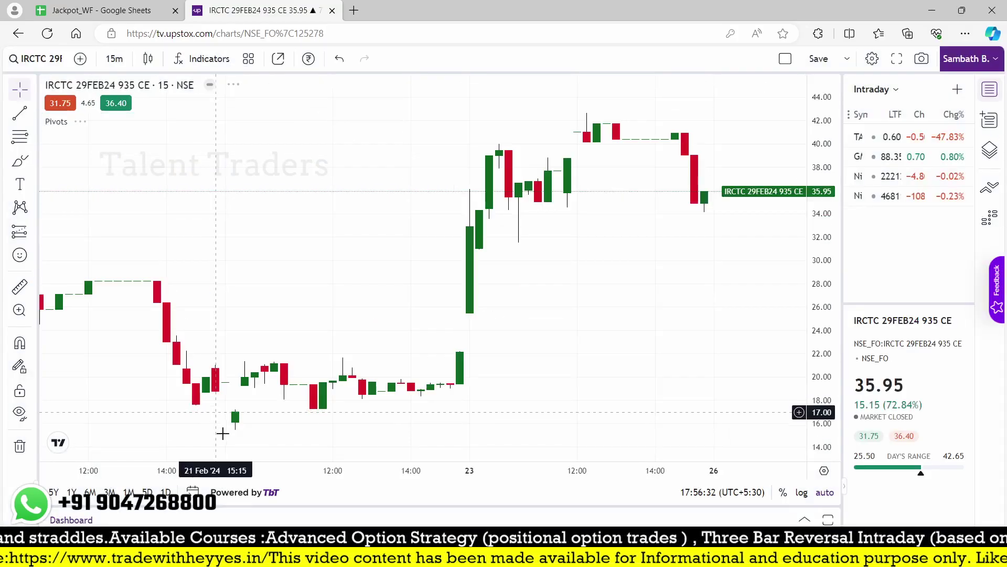
- Switch the IRCTC 935 CE chart to 5-minute candles
scroll(506, 273, down, 3)
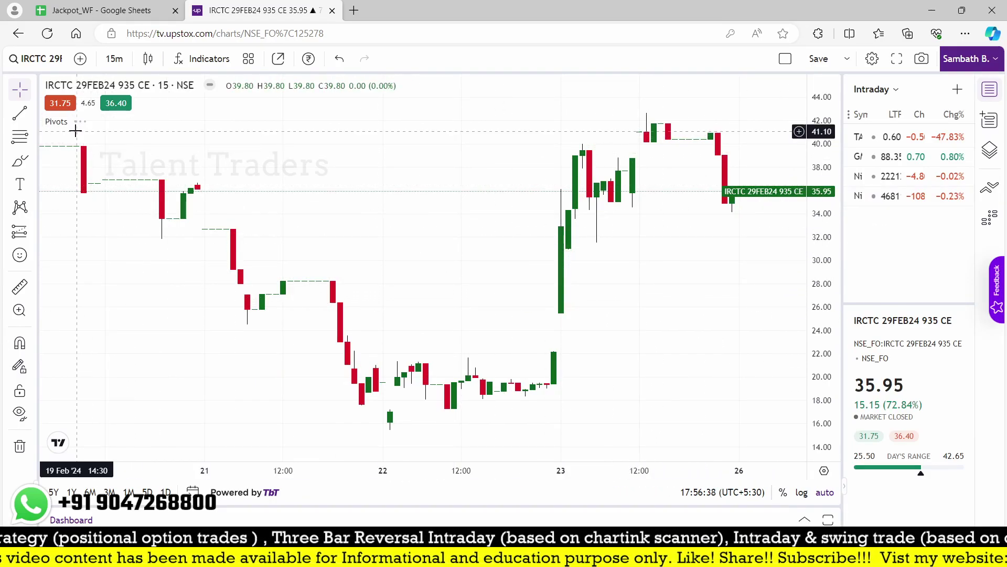
mouse_move(73, 121)
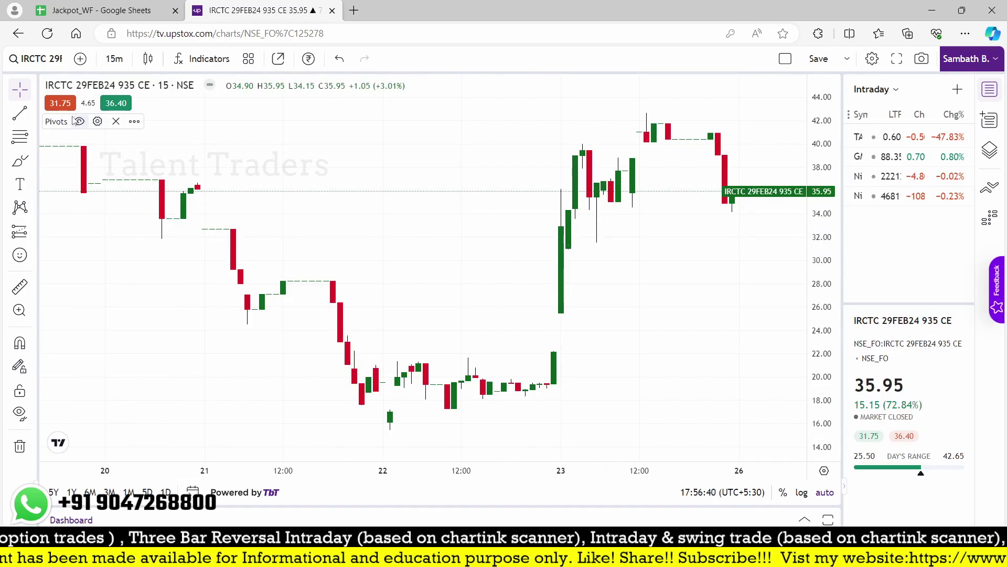
key(5)
key(Return)
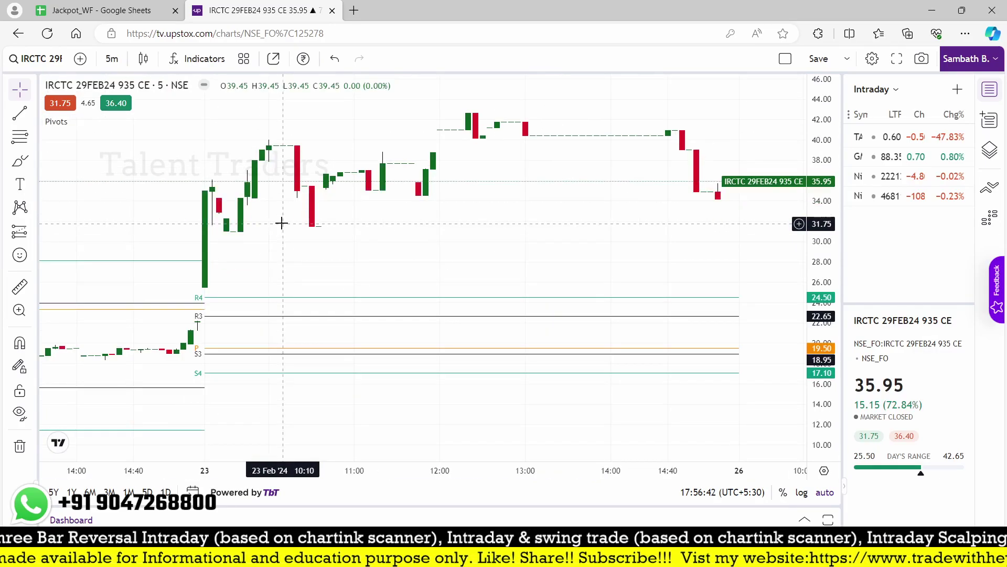
text(15)
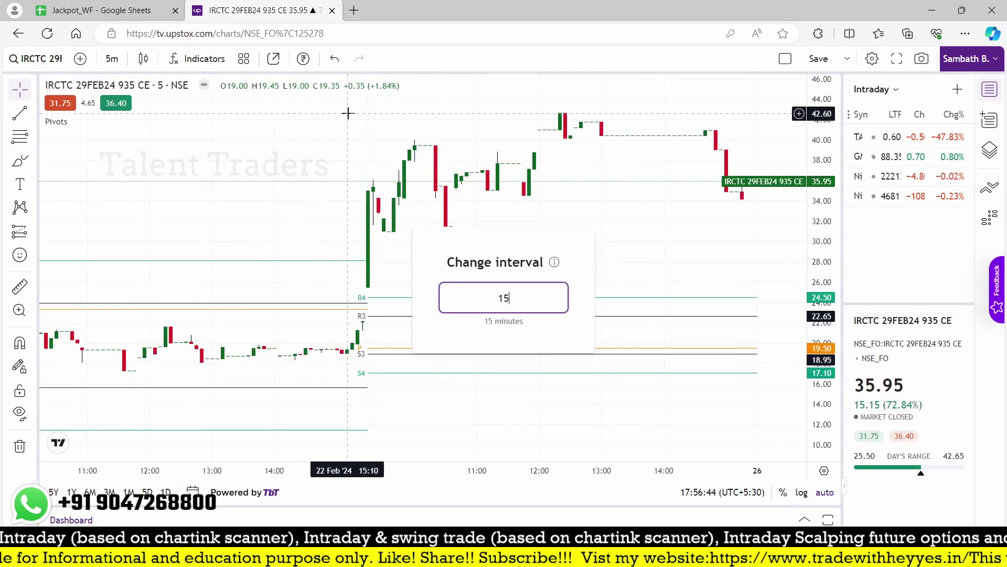
key(Return)
text(5)
key(Return)
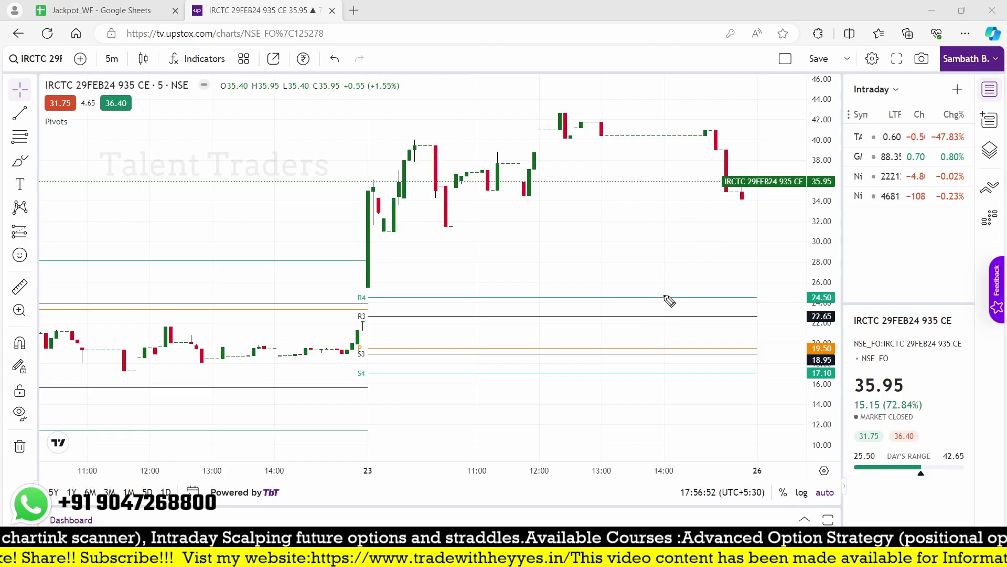
- Handwrite 24.5 with a circled, underlined R4 at the pivot line, then clear all drawings
mouse_move(491, 298)
mouse_down()
mouse_move(522, 273)
mouse_move(532, 283)
mouse_up()
mouse_move(546, 295)
mouse_down()
mouse_move(564, 288)
mouse_move(570, 296)
mouse_move(549, 304)
mouse_up()
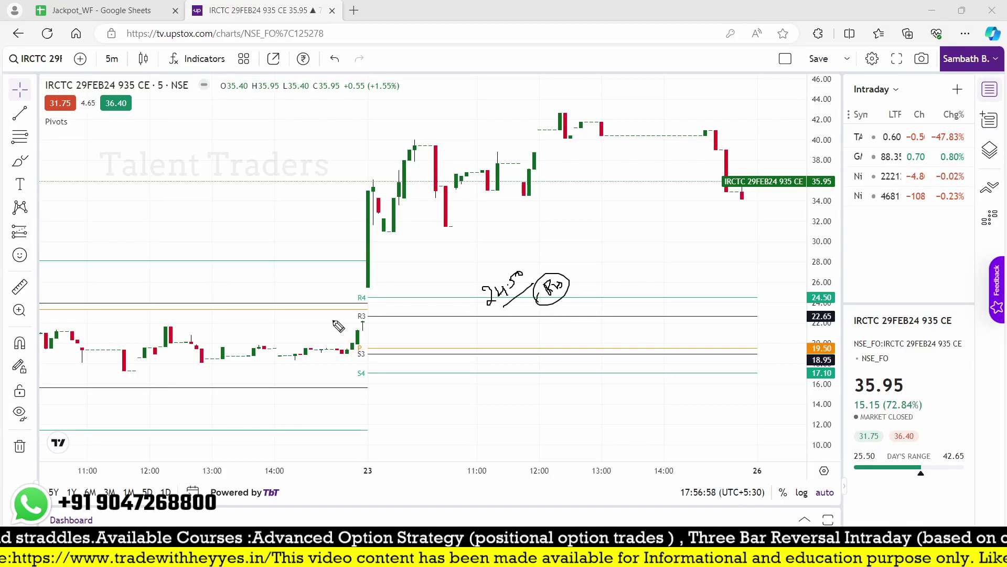
mouse_move(361, 298)
mouse_down()
mouse_move(386, 296)
mouse_move(386, 282)
mouse_up()
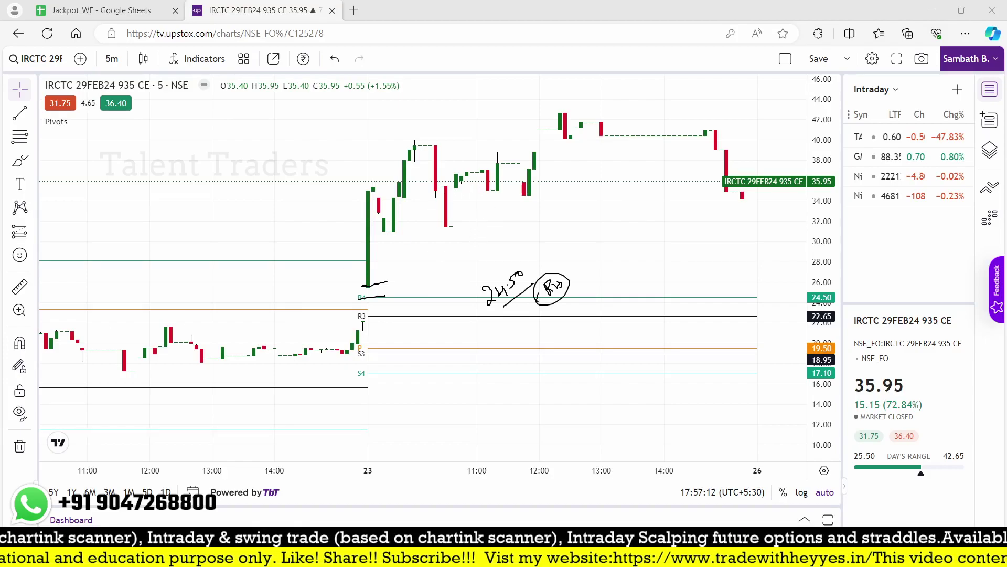
key(Escape)
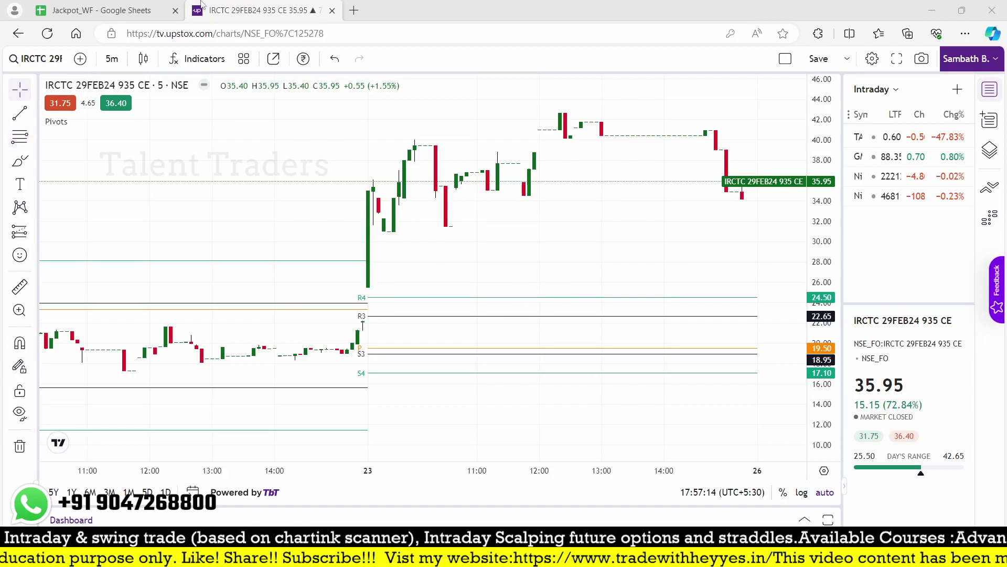
- Select the change % values from E28 and check AMBUJACEM's entry price in C28
click(128, 10)
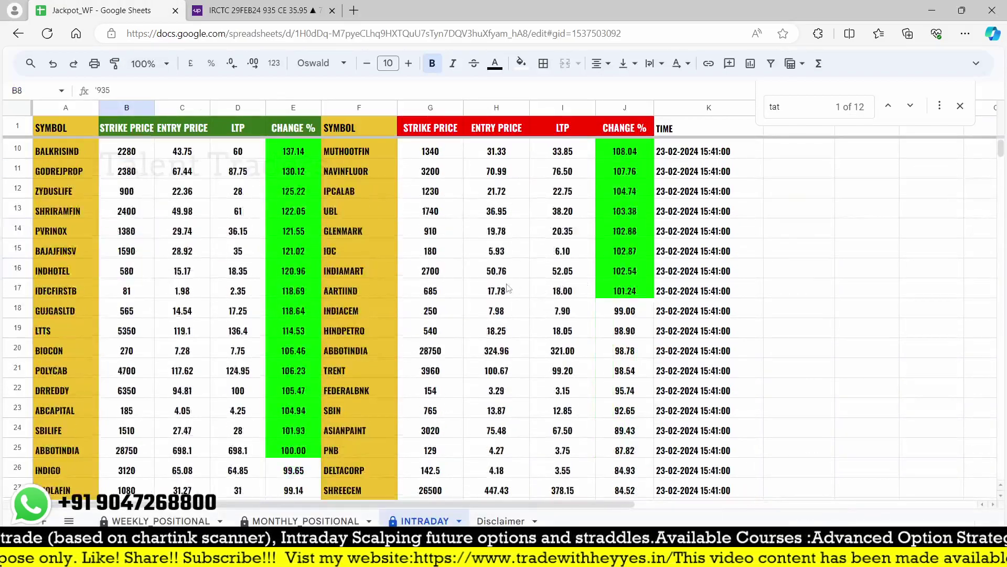
scroll(508, 288, down, 5)
drag(291, 232, 300, 407)
drag(277, 204, 304, 371)
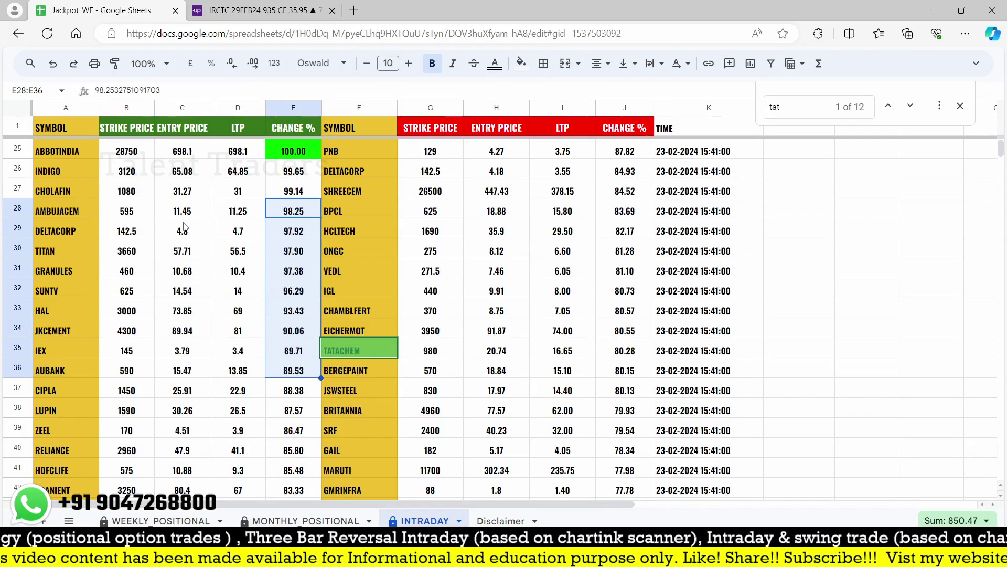
key(Left)
key(Left)
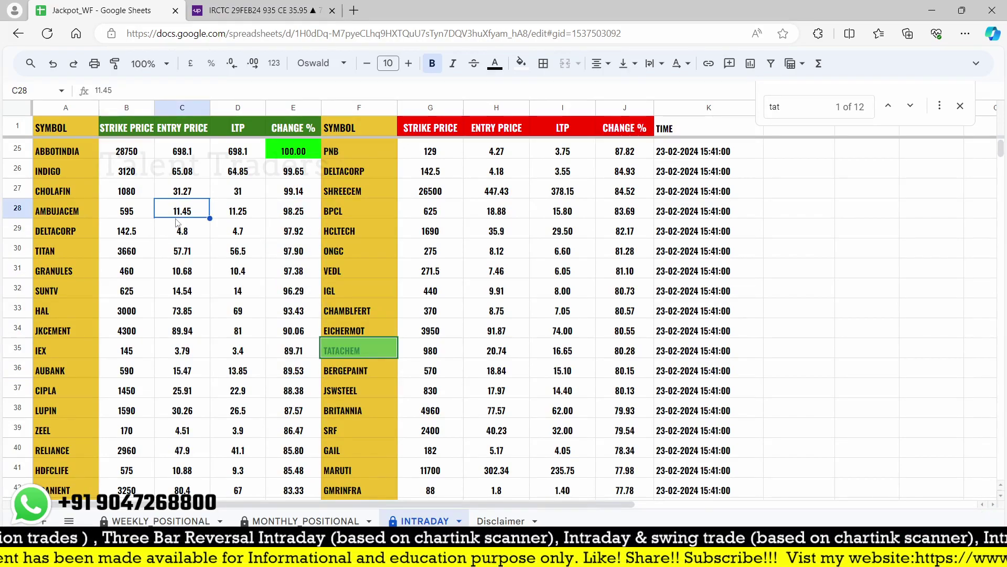
- Load the AMBUJACEM 29FEB24 595 CE chart, correcting the search strike to 595
click(227, 7)
text(a)
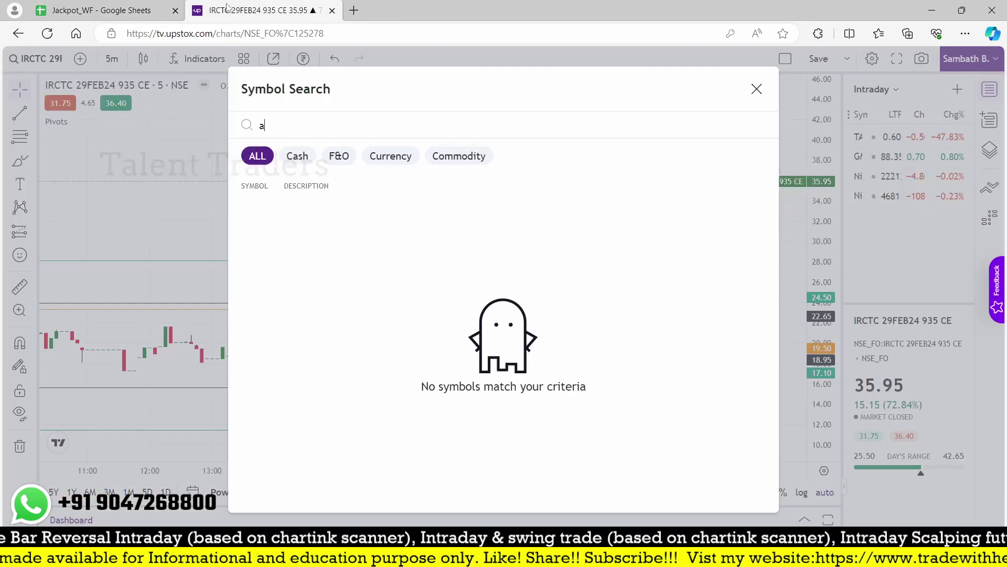
text(mbu 935)
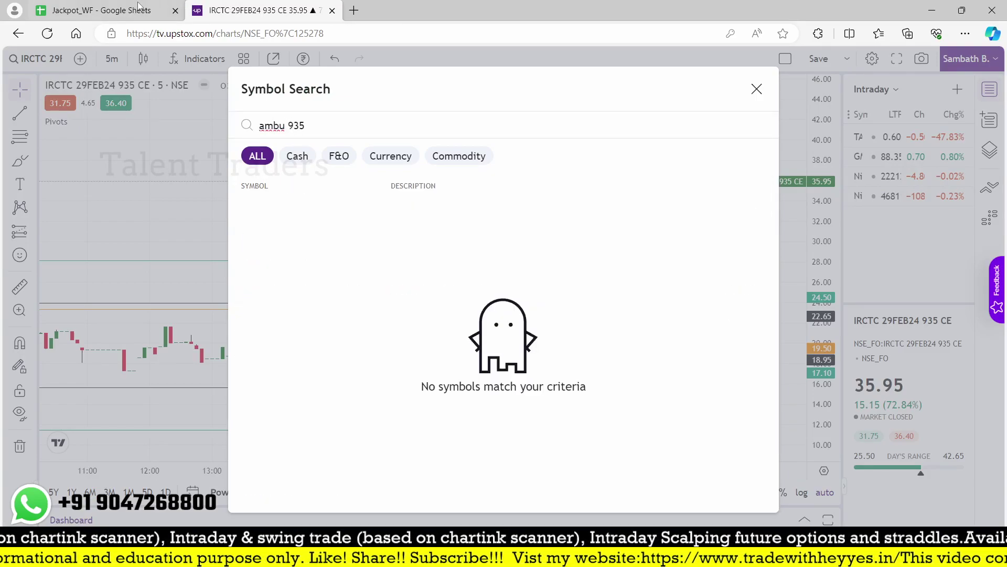
click(114, 5)
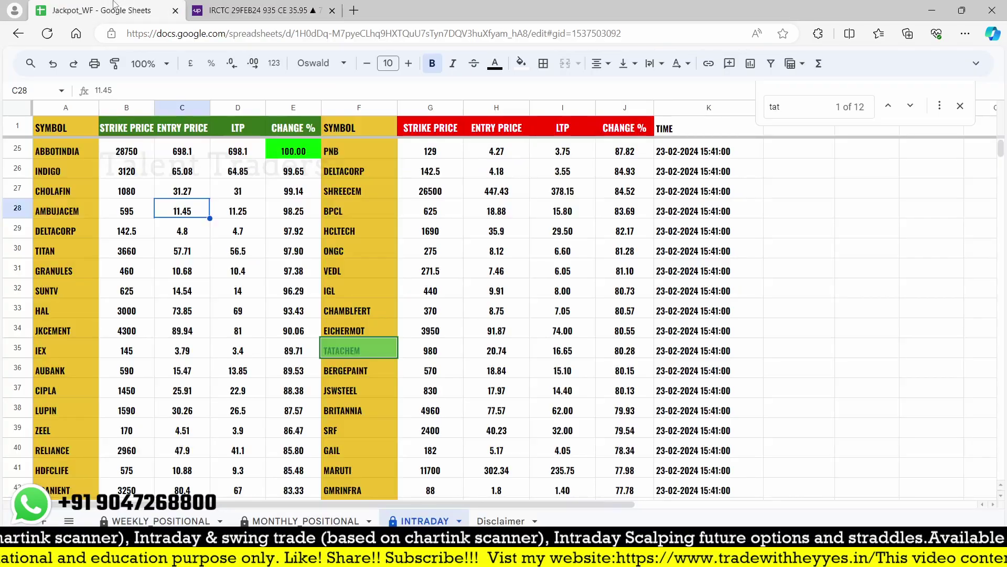
click(257, 10)
double_click(296, 124)
text(595)
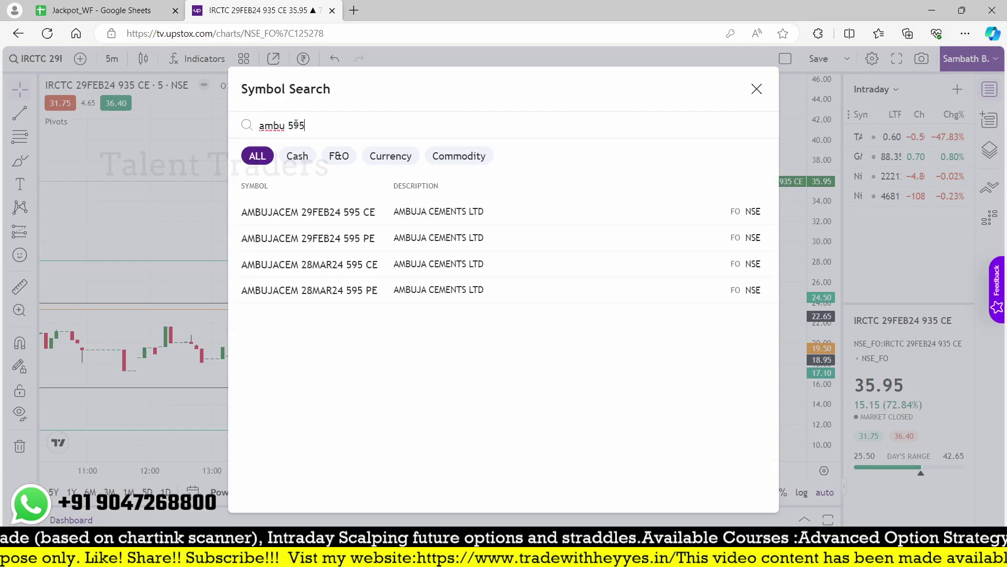
key(Return)
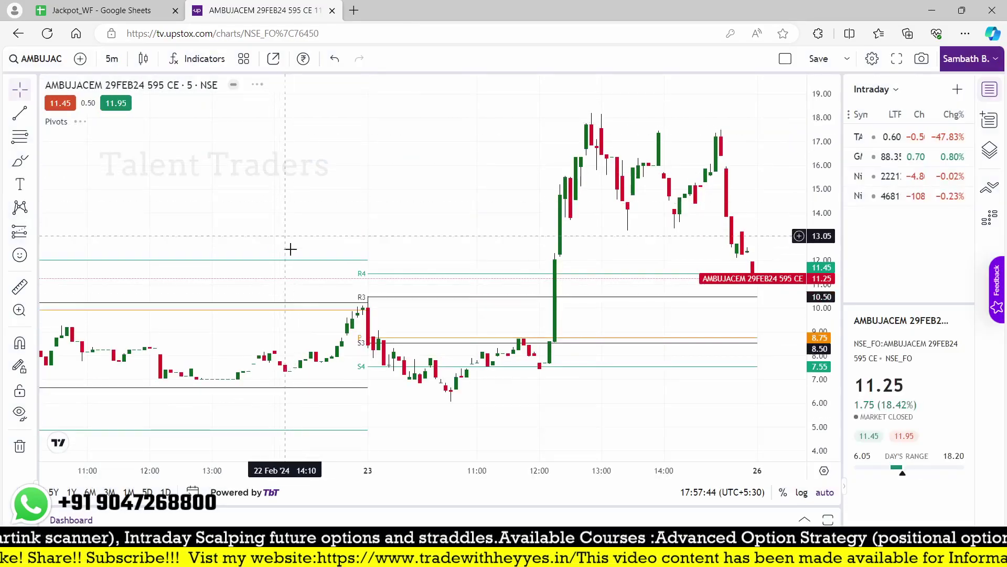
- Circle 11.45 at R4, trace the breakout, rally and pullback, then clear the drawings
scroll(308, 270, up, 2)
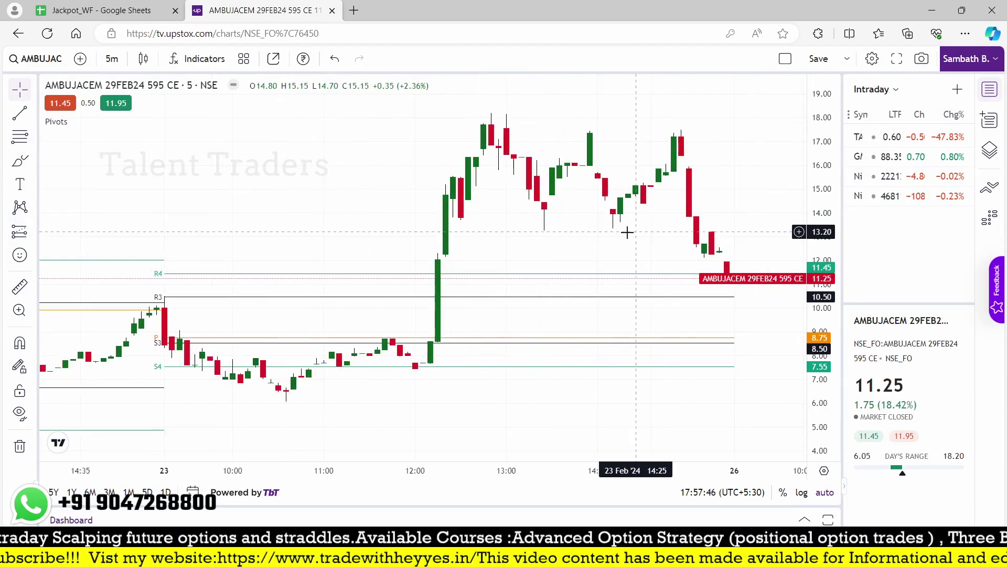
scroll(625, 232, up, 1)
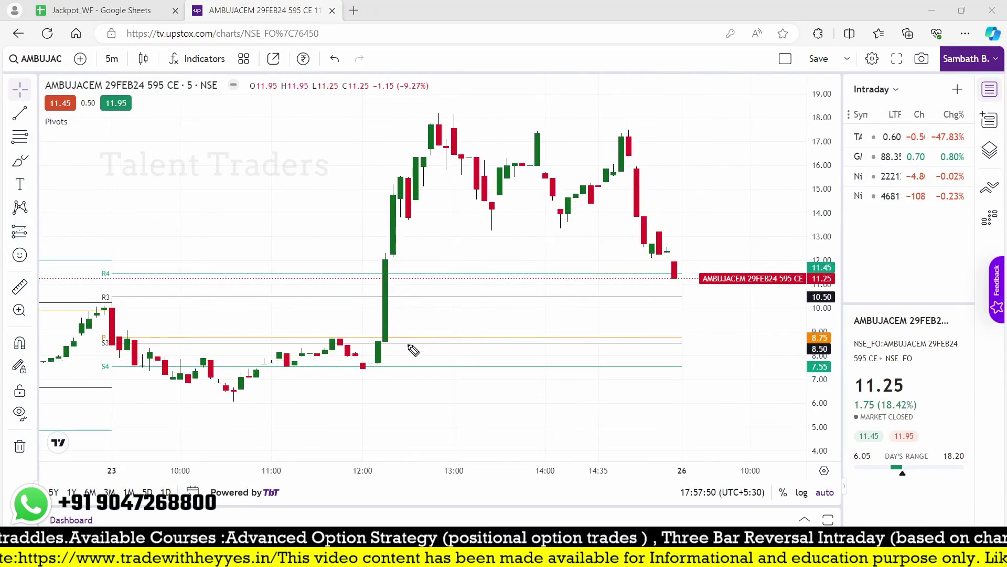
mouse_move(346, 271)
mouse_down()
mouse_move(372, 256)
mouse_move(335, 283)
mouse_move(344, 286)
mouse_up()
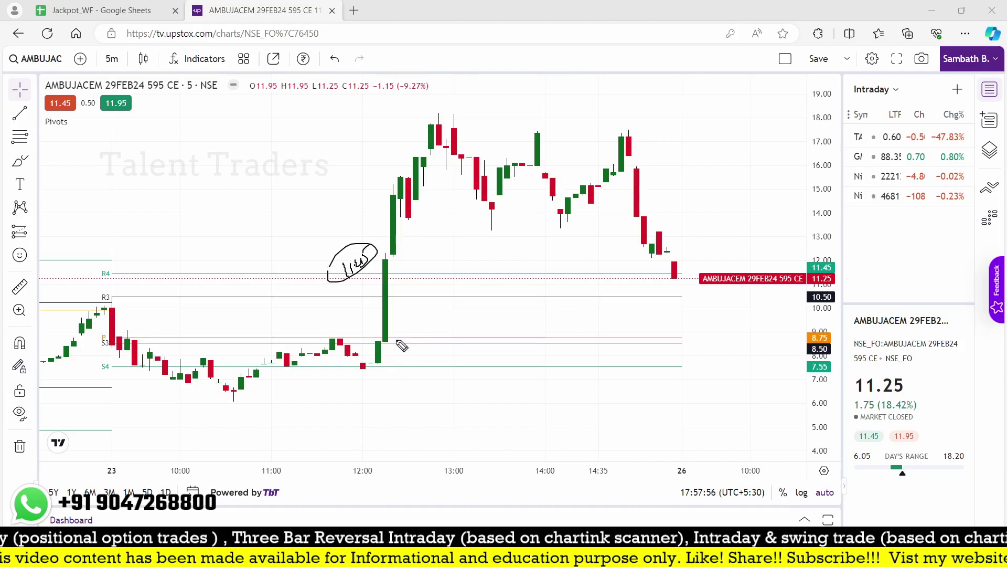
mouse_move(385, 276)
mouse_down()
mouse_move(415, 268)
mouse_move(475, 112)
mouse_up()
mouse_move(360, 125)
mouse_down()
mouse_move(367, 135)
mouse_move(377, 124)
mouse_up()
mouse_move(452, 130)
mouse_down()
mouse_move(482, 125)
mouse_move(616, 192)
mouse_move(658, 265)
mouse_move(675, 265)
mouse_move(661, 291)
mouse_up()
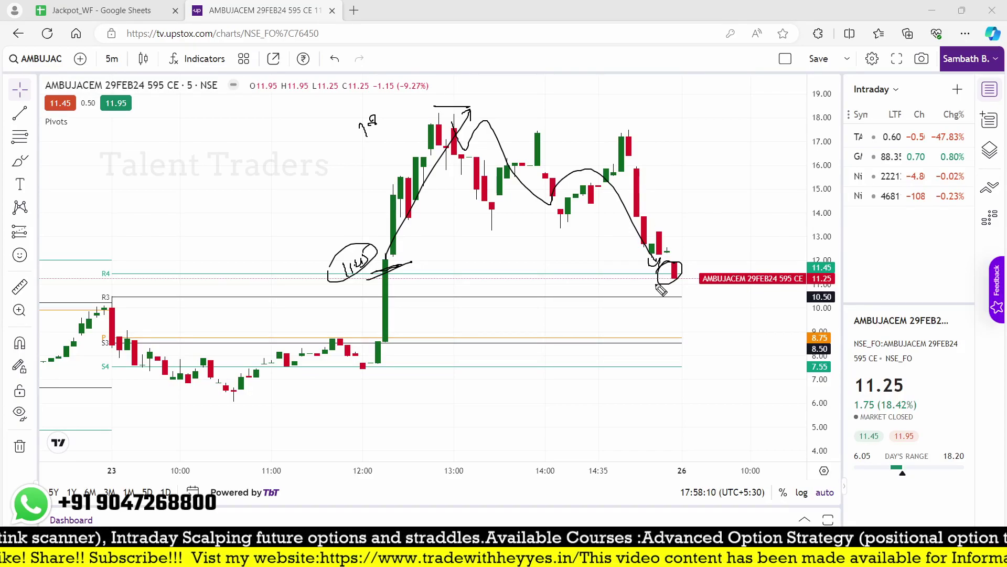
click(187, 315)
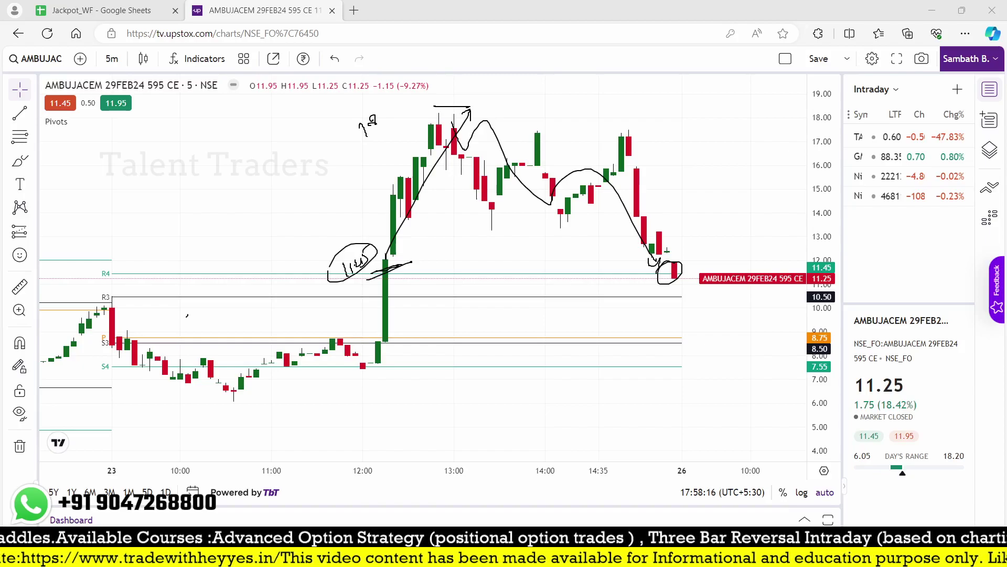
key(Escape)
- Look up ZYDUSLIFE's 900 strike in the sheet and load the ZYDUSLIFE 29FEB24 900 CE chart via 'zyd 900'
click(134, 13)
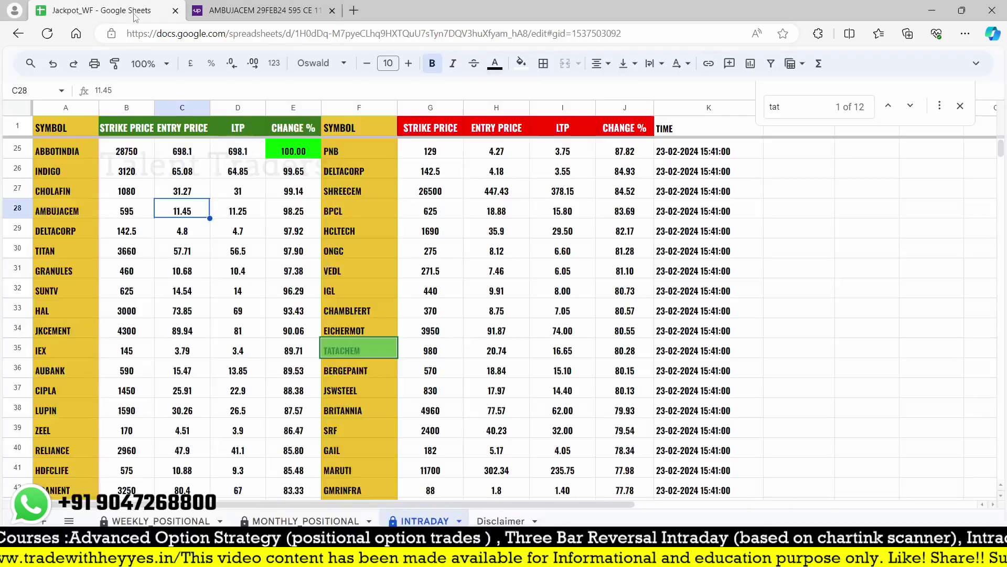
scroll(212, 346, up, 1)
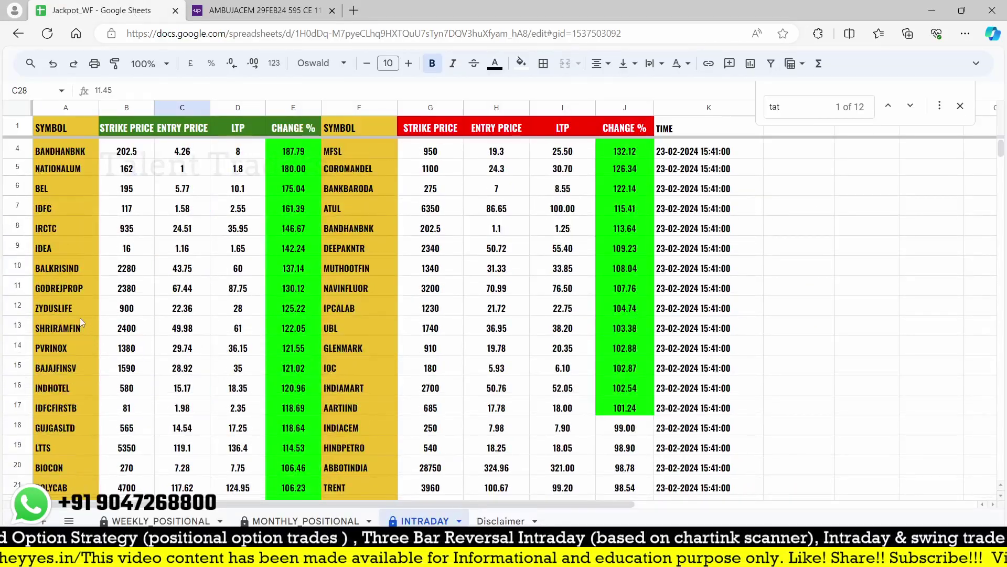
click(147, 312)
click(265, 12)
text(z)
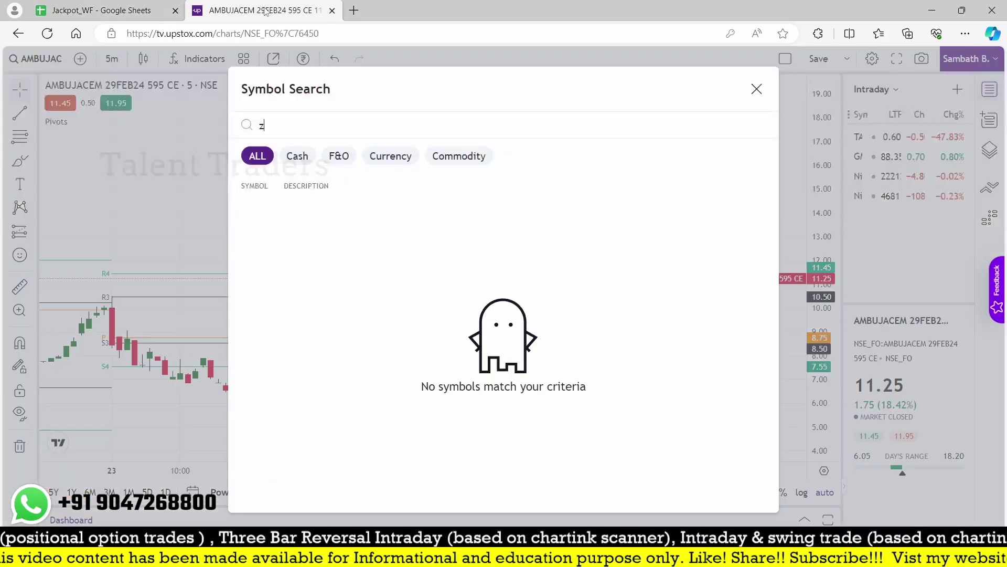
text(yd 900)
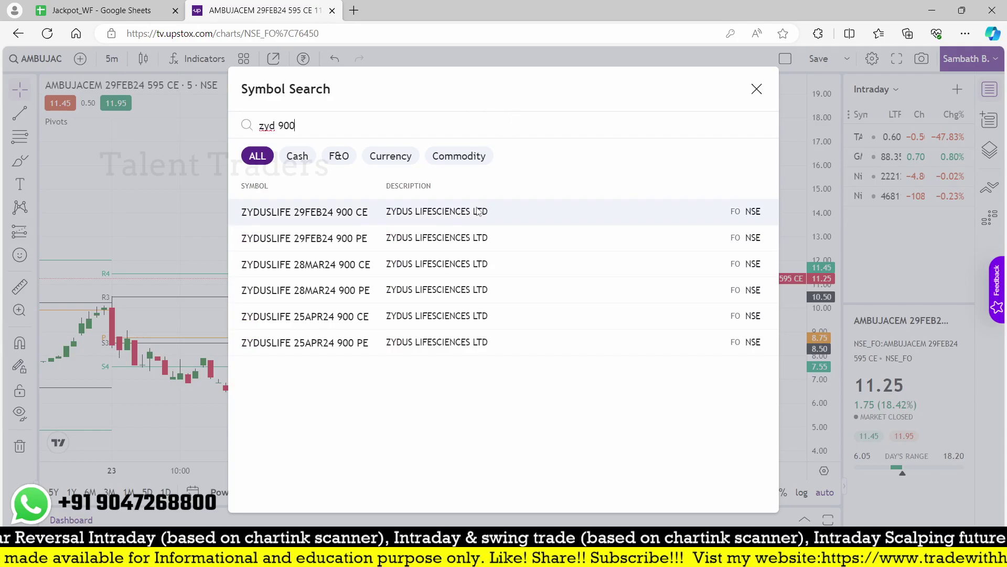
click(478, 212)
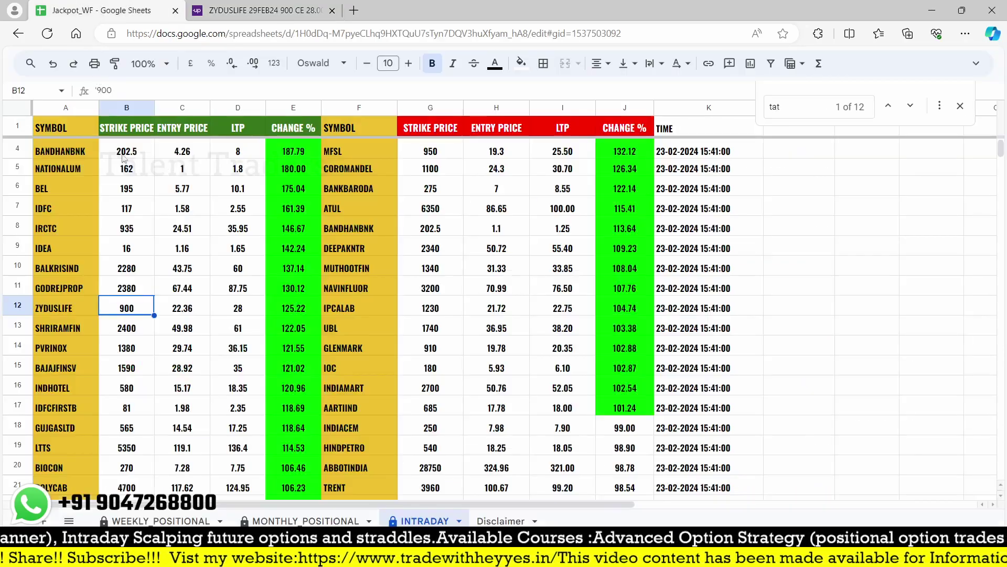
- Load the IDFC 29FEB24 117 CE chart using the strike in B7, then return to the scanner sheet
click(94, 10)
click(120, 257)
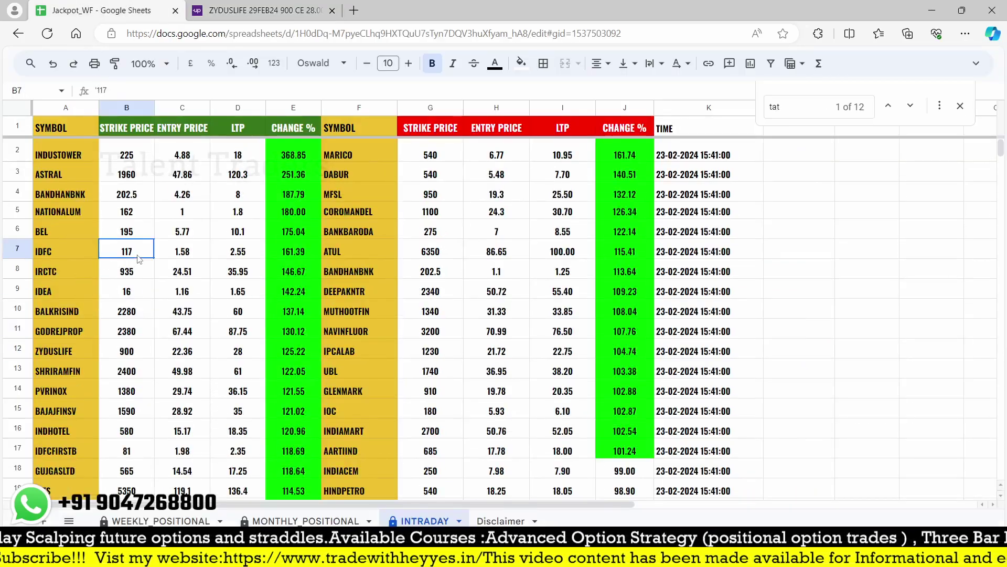
click(262, 10)
text(i)
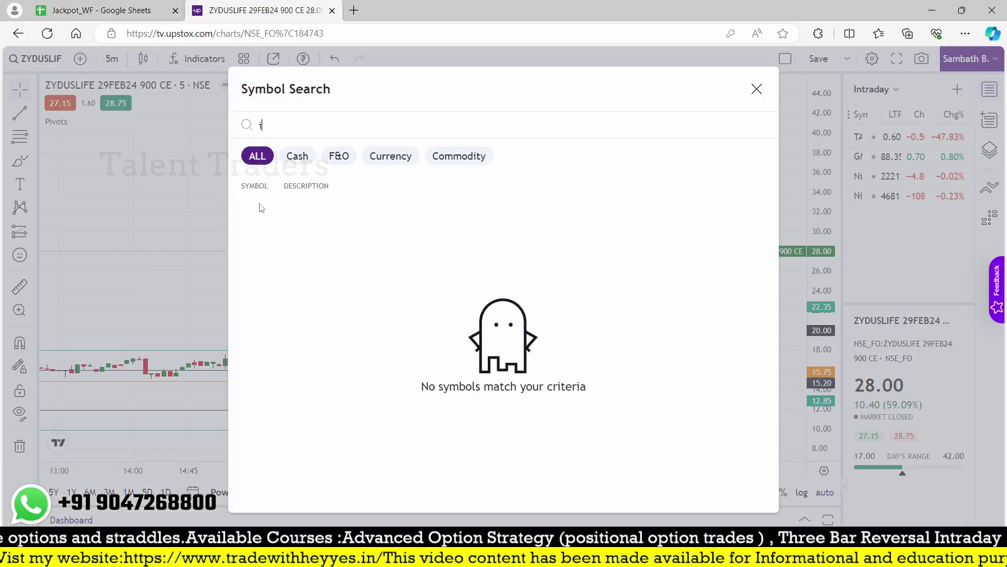
text(dfc 117)
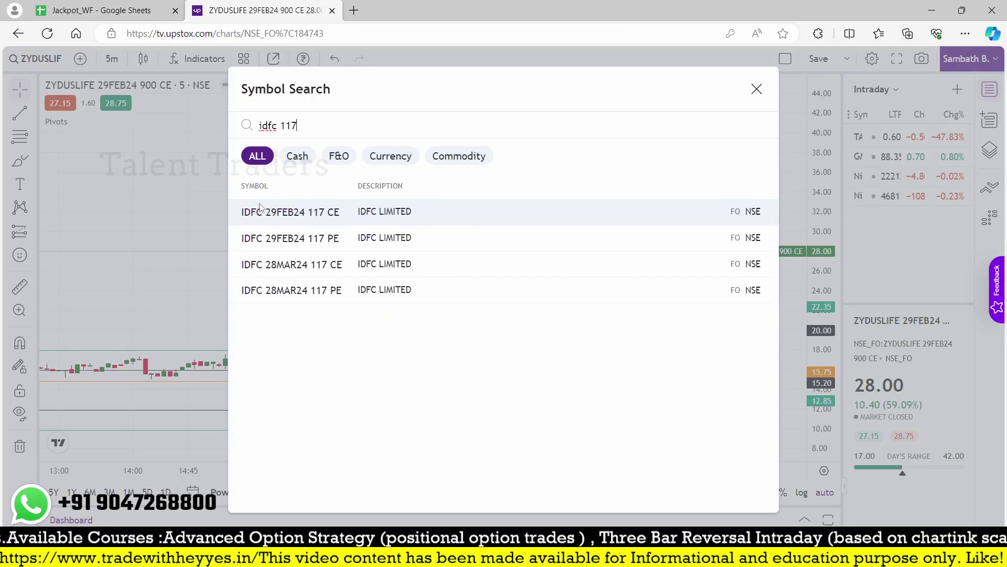
key(Down)
key(Return)
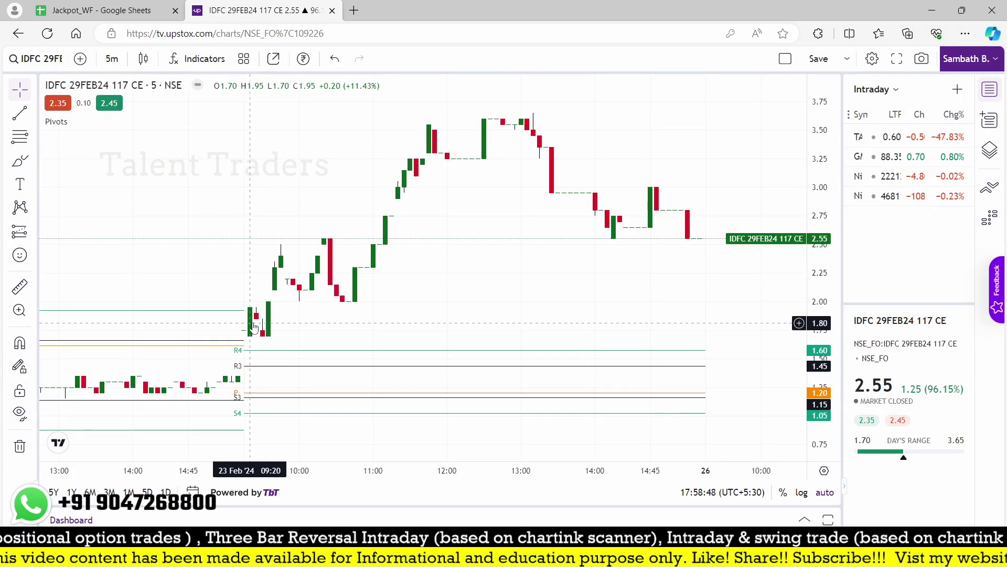
click(97, 10)
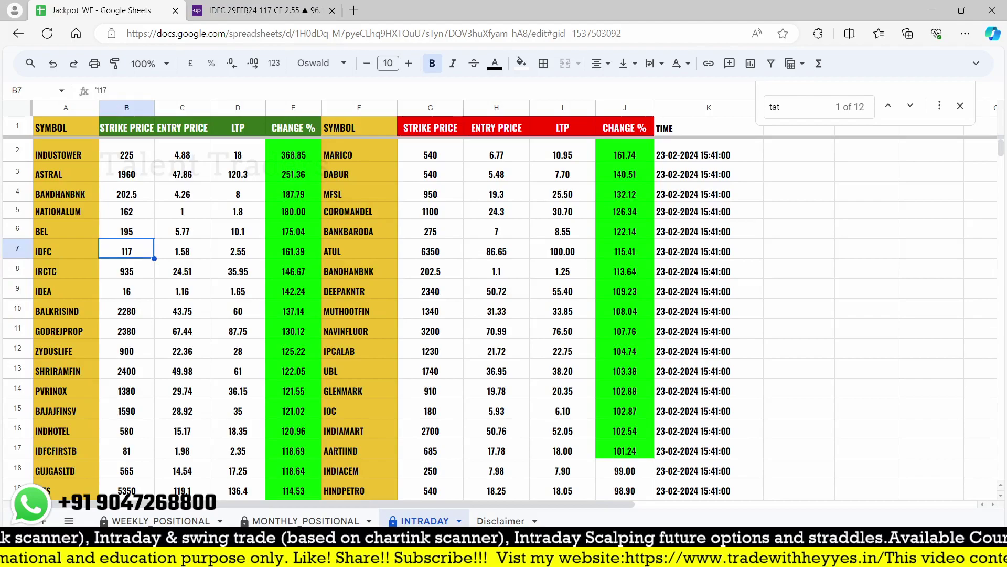
- Bring up the MONTHLY_POSITIONAL sheet showing its MRF-topped stock list
scroll(504, 315, down, 1)
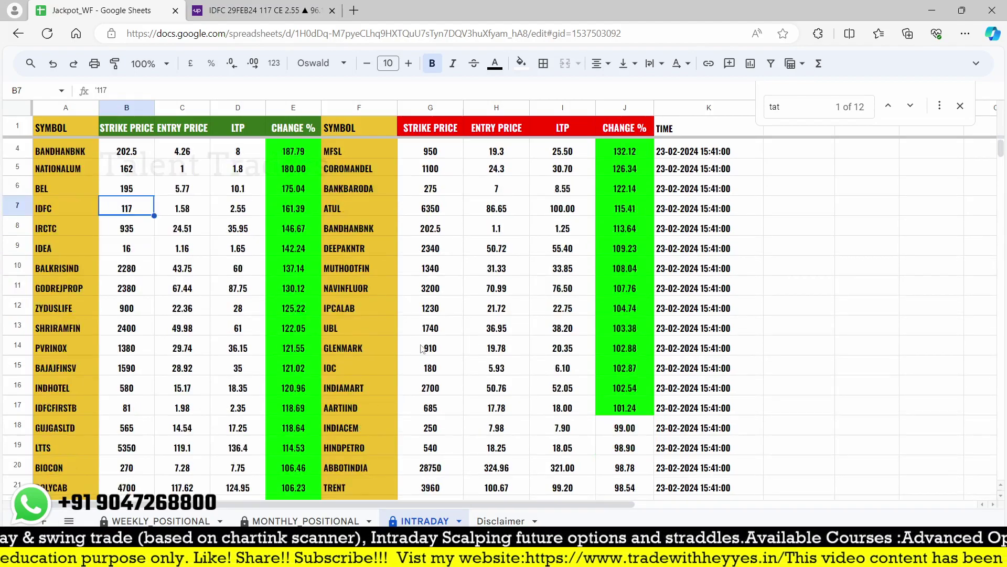
click(297, 521)
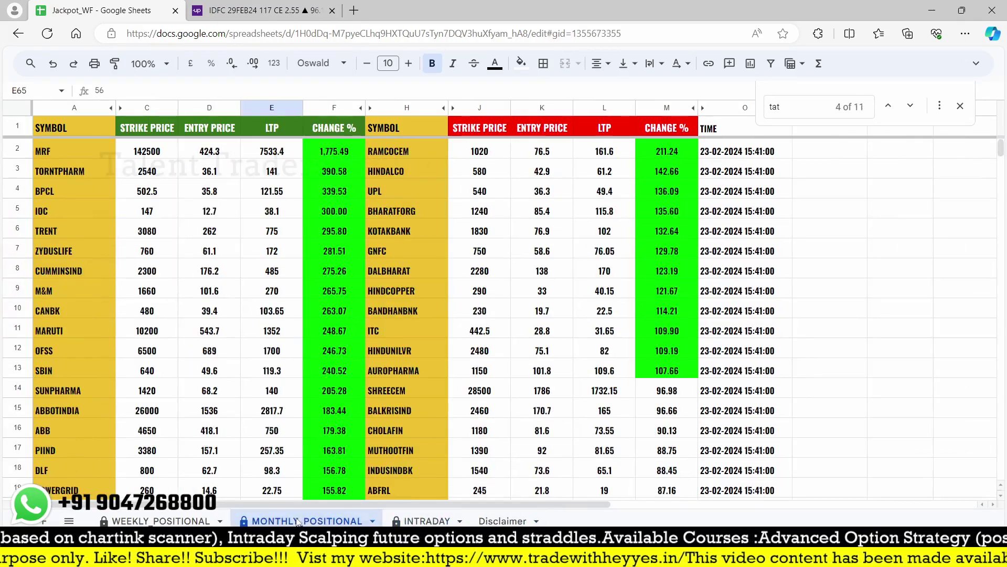